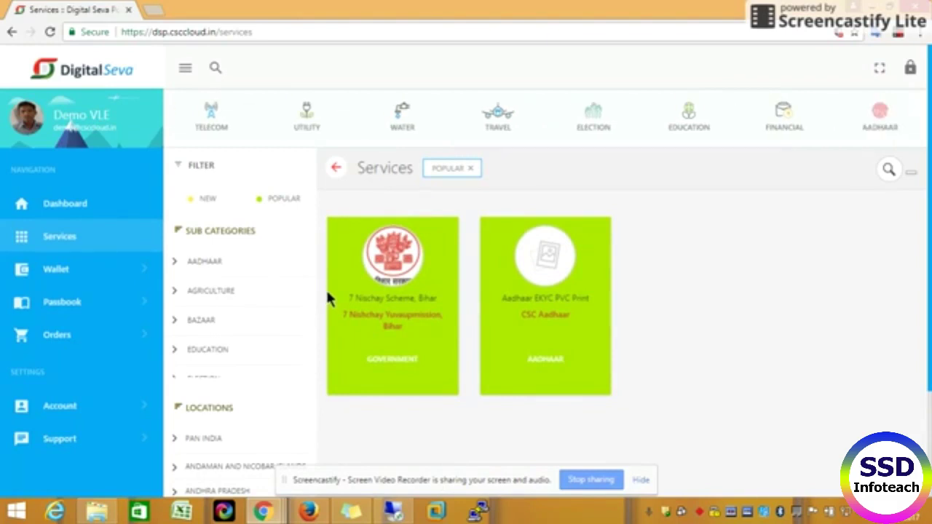
Step: Expand Wallet in the sidebar to list Summary, Add Money, Balance Transfer, Revoke Balance and Recharge History
click(95, 277)
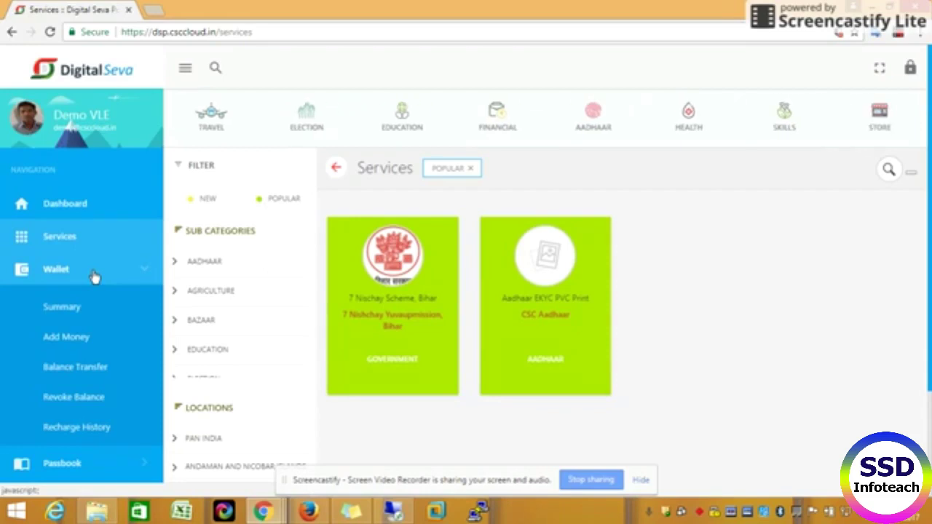
Step: Check the Wallet Summary balance cards, then go to the Add Money page
click(85, 313)
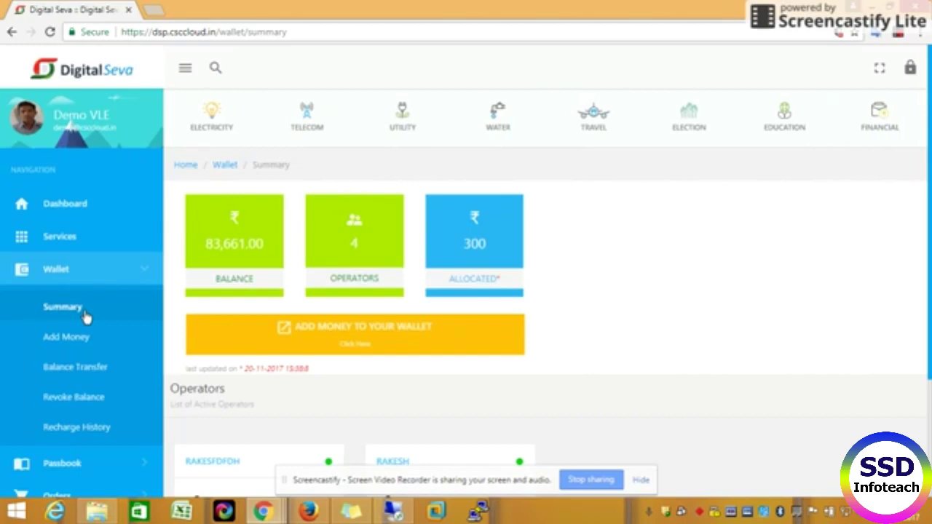
click(79, 340)
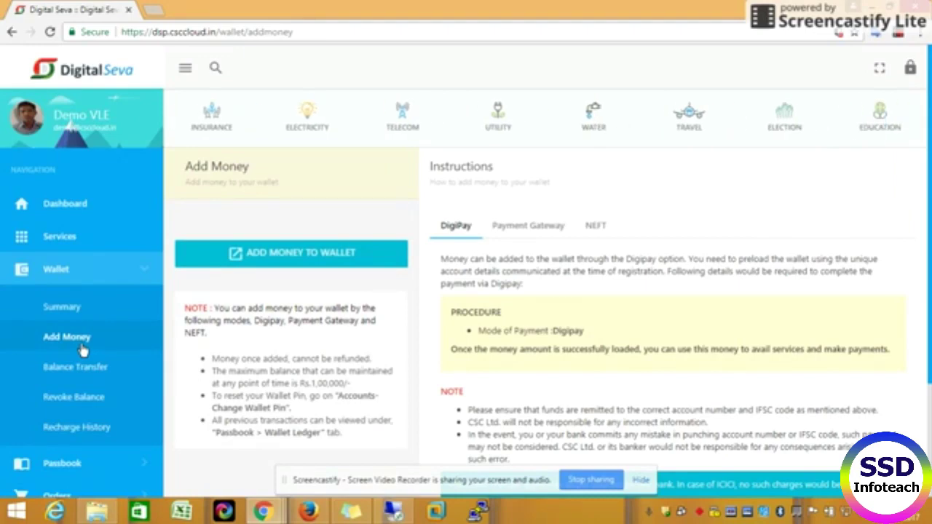
Step: Review the Payment Gateway charges and NEFT procedure instructions, then go to Wallet > Balance Transfer
click(526, 227)
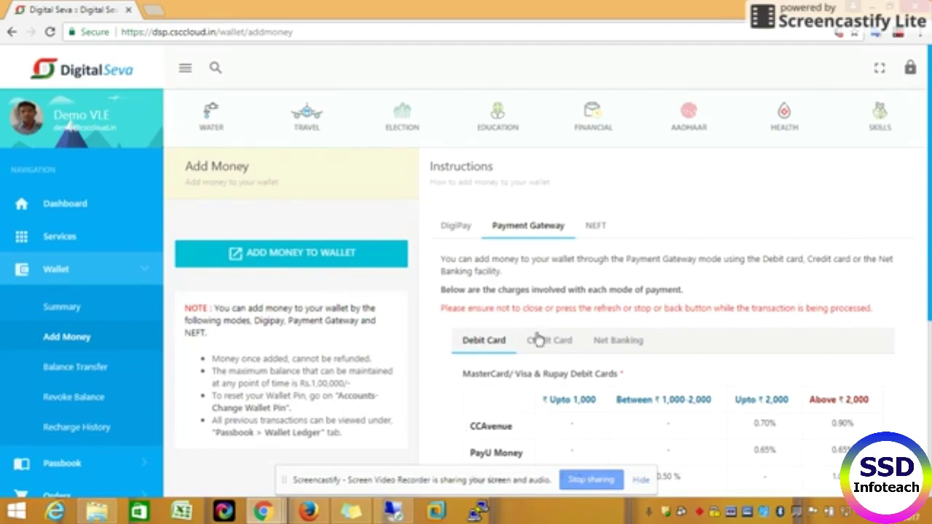
click(582, 233)
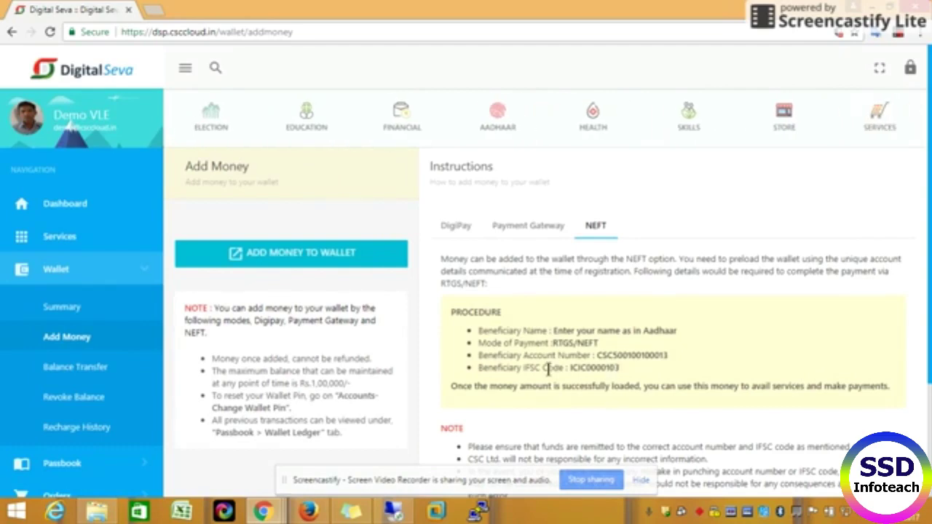
click(92, 372)
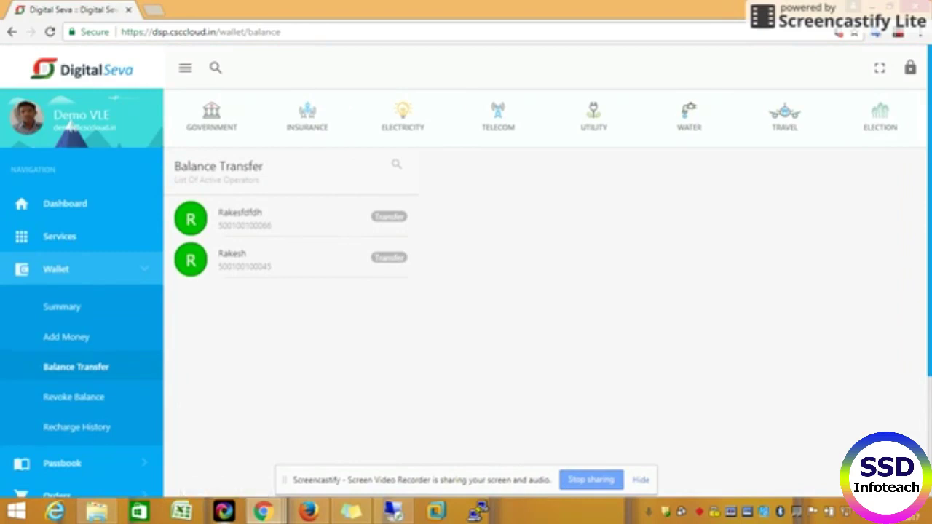
Step: Start a transfer to the first operator and set the amount to 200
click(397, 165)
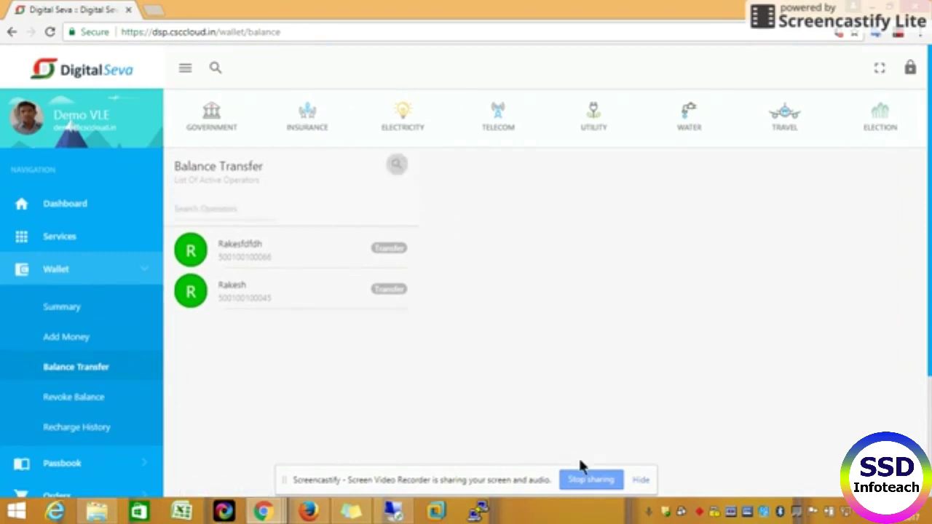
click(250, 252)
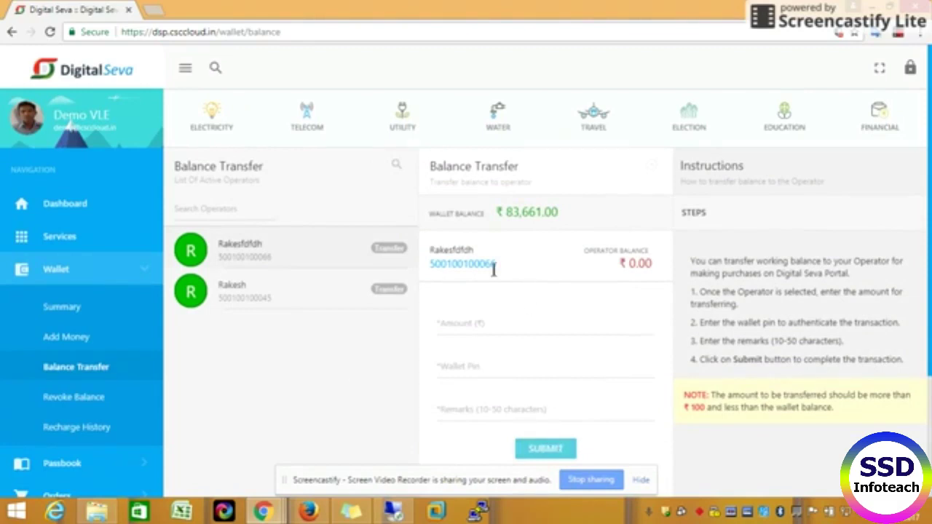
click(487, 324)
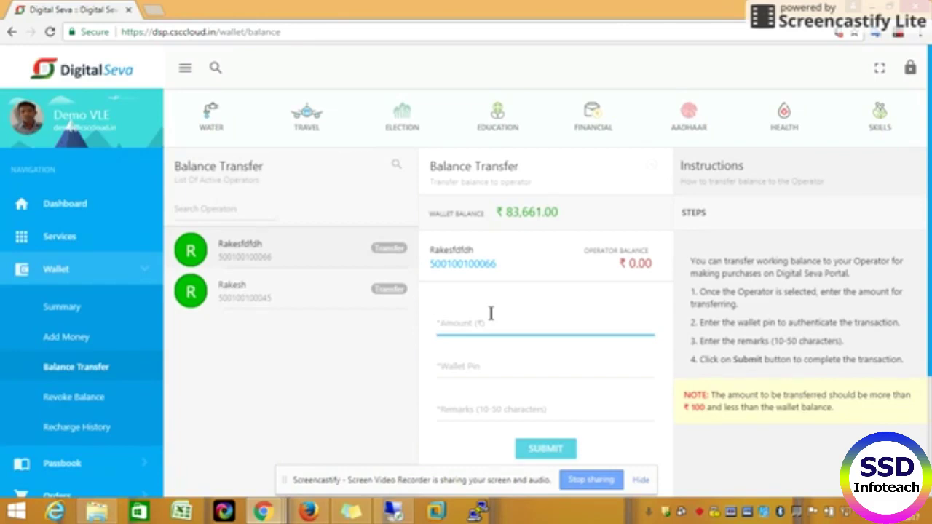
text(90000)
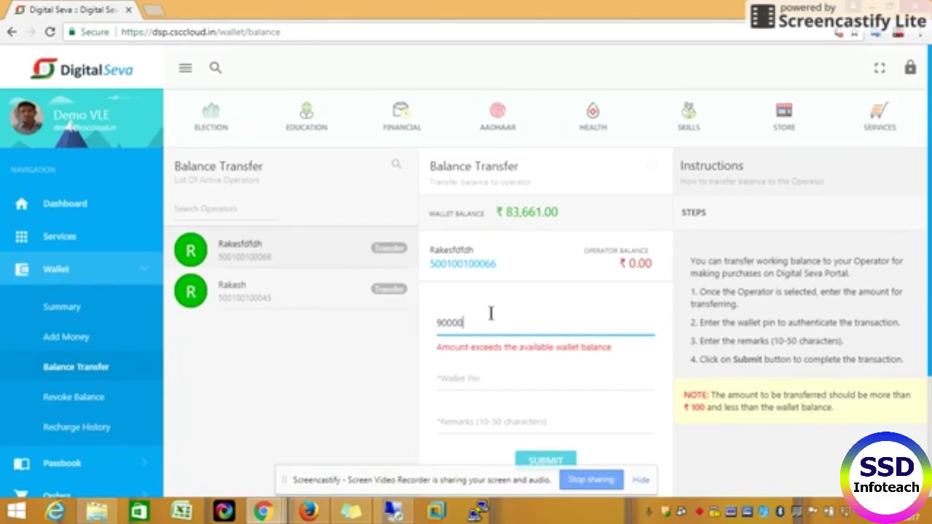
key(BackSpace)
key(BackSpace)
key(BackSpace)
key(BackSpace)
key(BackSpace)
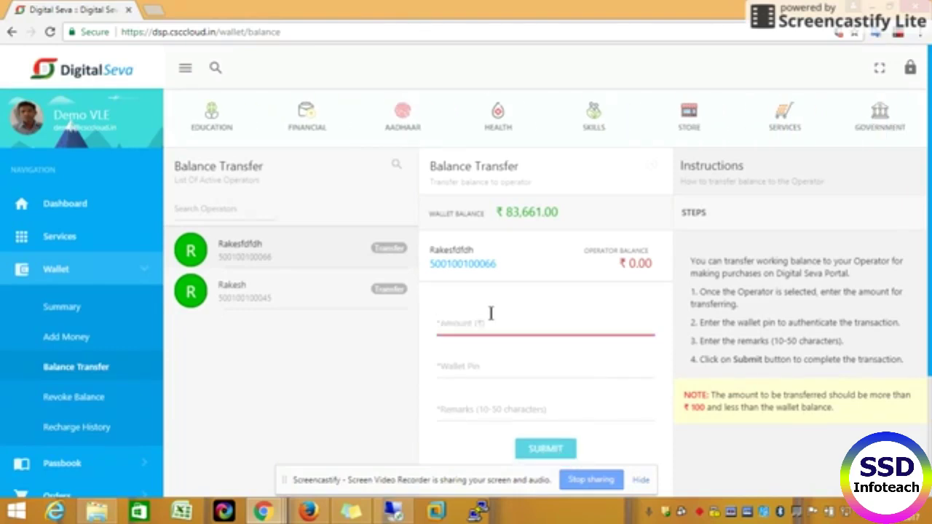
text(200)
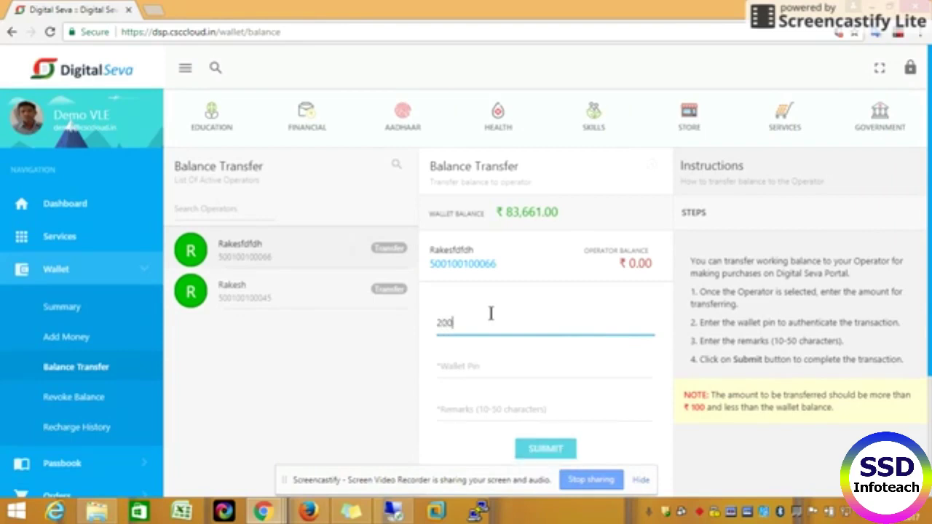
Step: Enter the wallet PIN and remark 'testcsc', and submit the ₹200 transfer
click(475, 373)
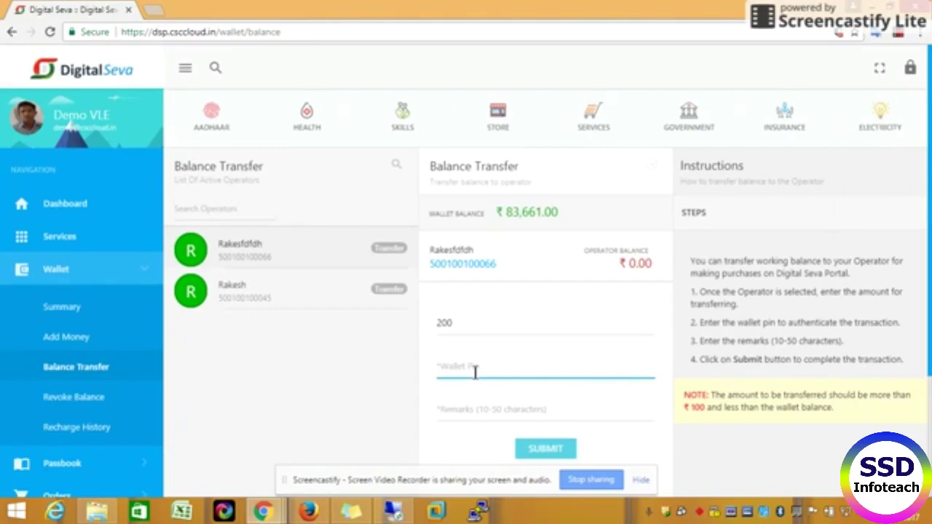
text(12)
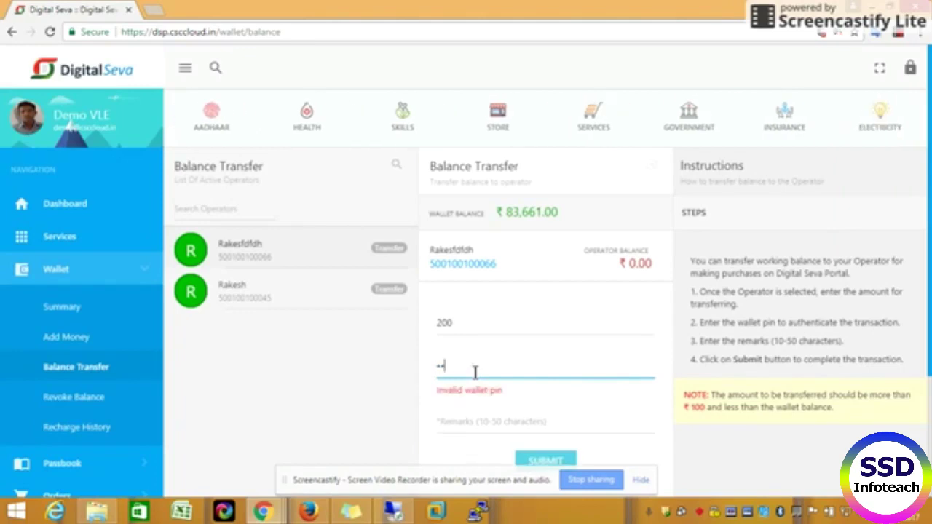
text(345)
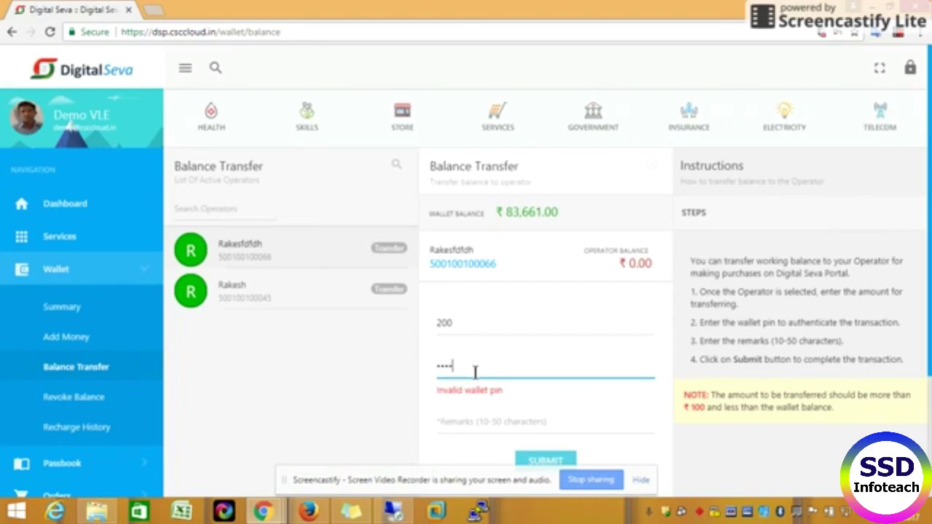
text(6)
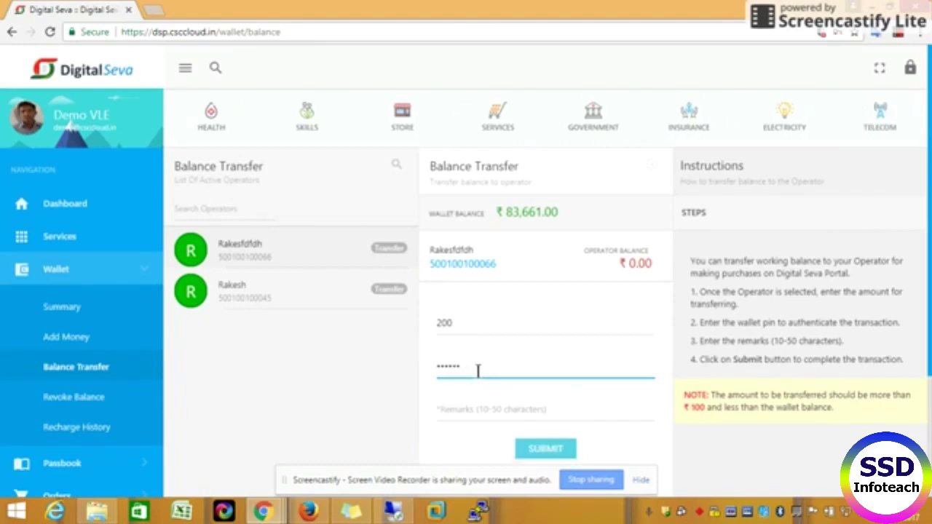
click(544, 450)
scroll(629, 456, down, 3)
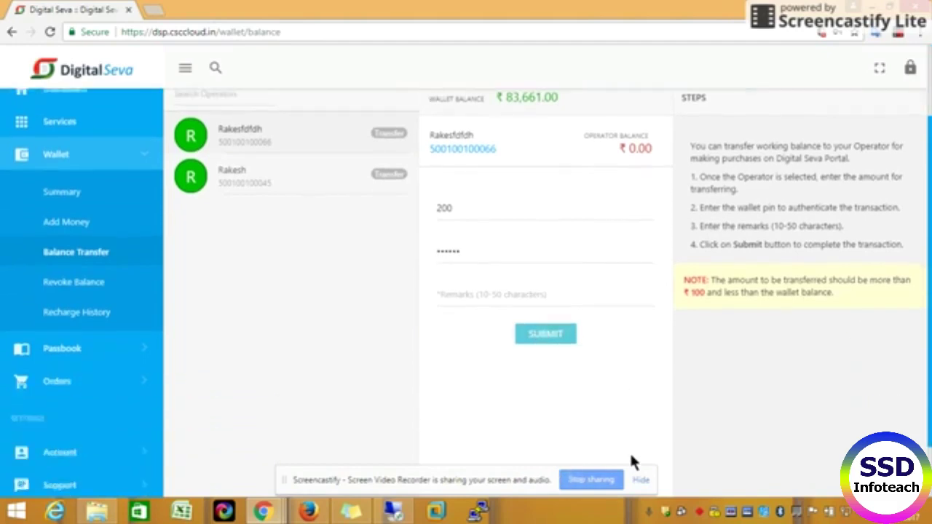
click(520, 249)
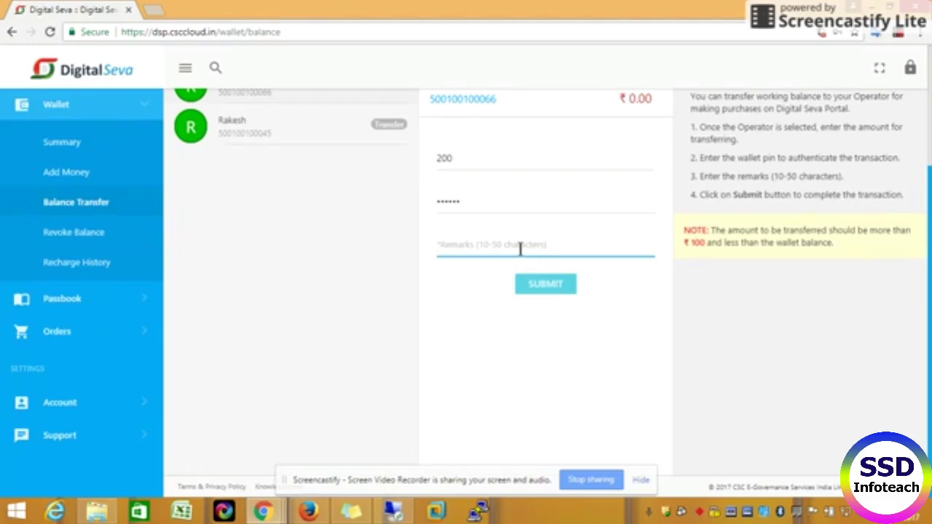
text(test)
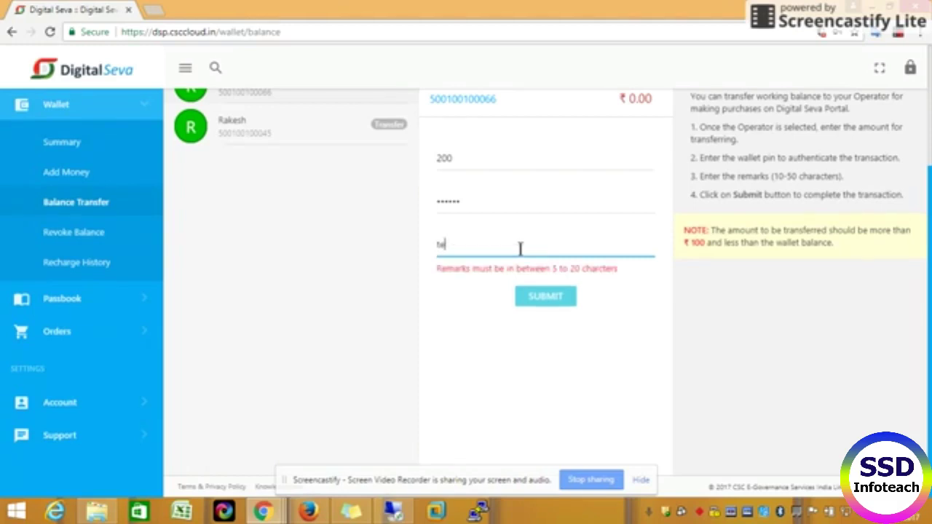
click(535, 304)
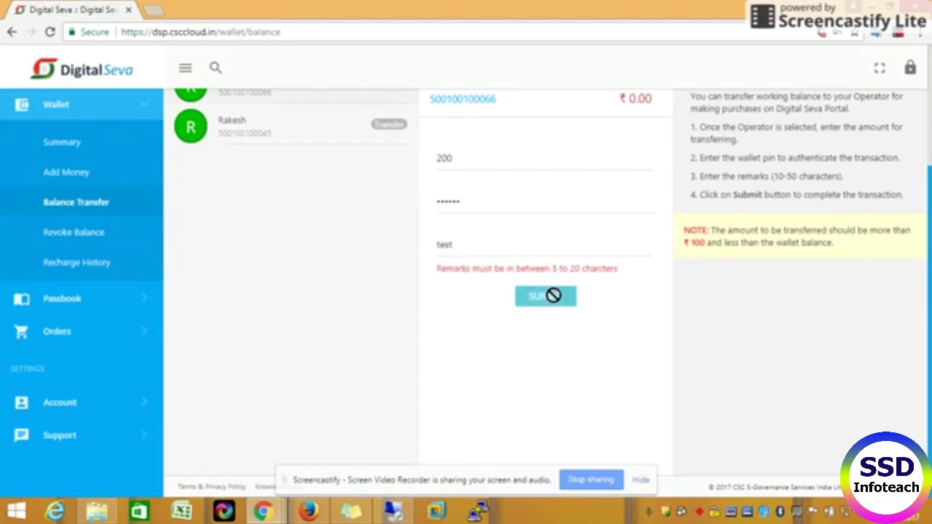
scroll(532, 274, up, 2)
click(487, 340)
text(csc)
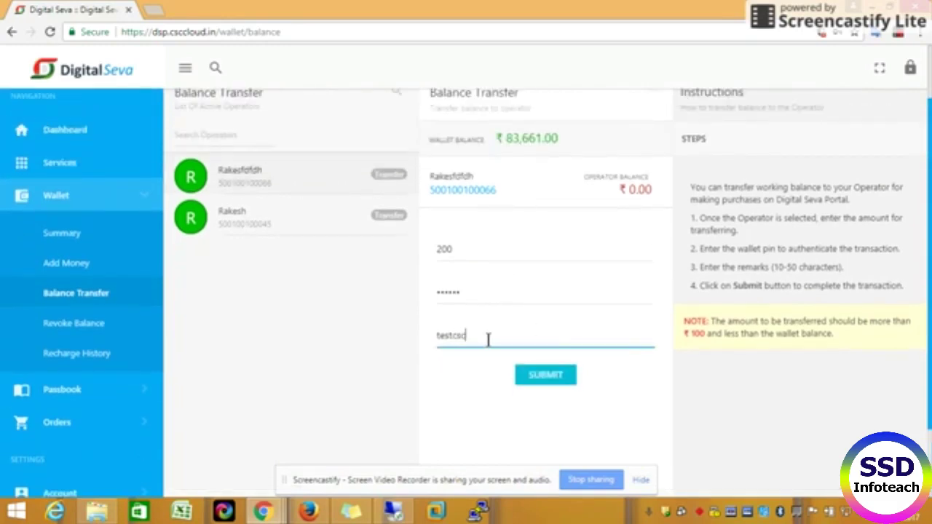
click(558, 379)
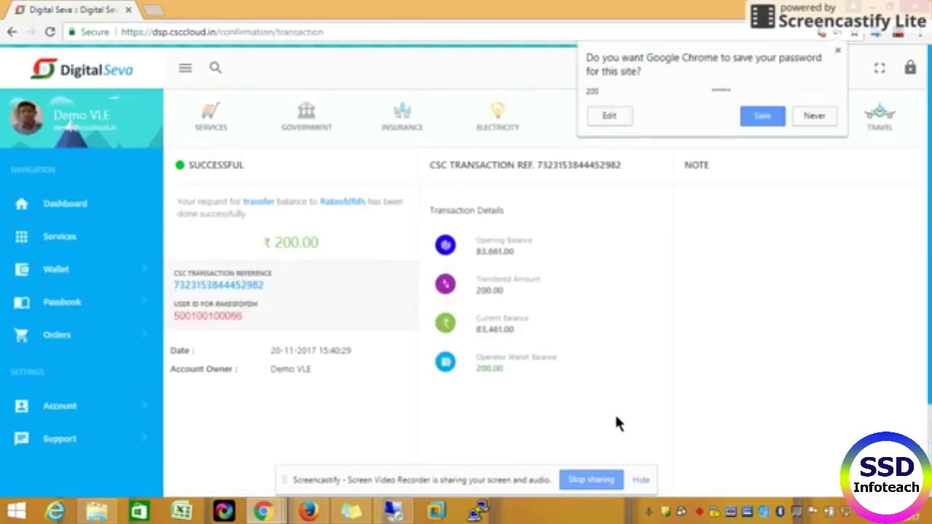
Step: Decline Chrome's save-password prompt and go to Wallet > Revoke Balance
click(813, 118)
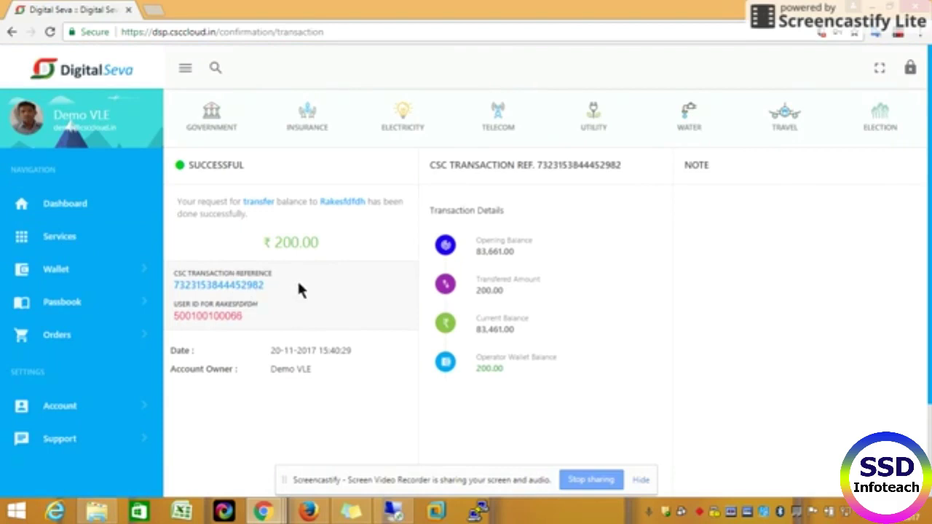
click(83, 270)
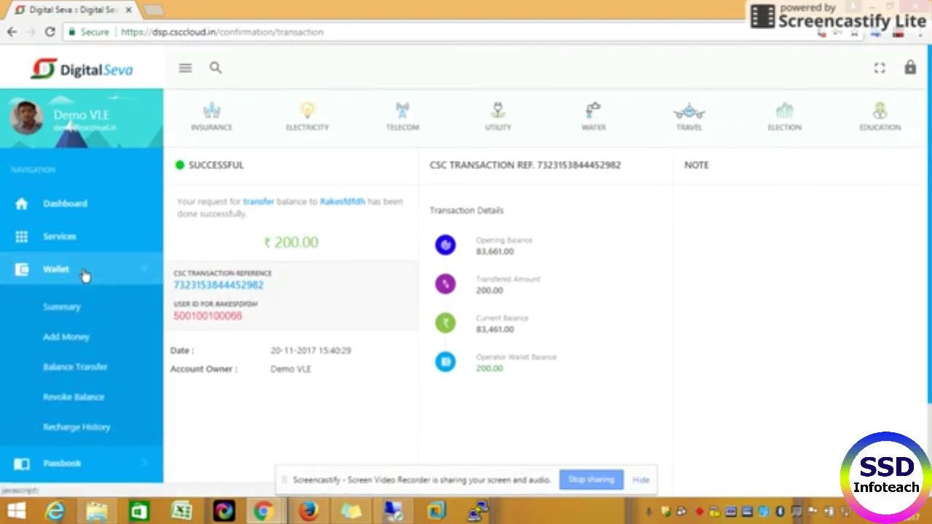
click(73, 407)
mouse_move(309, 512)
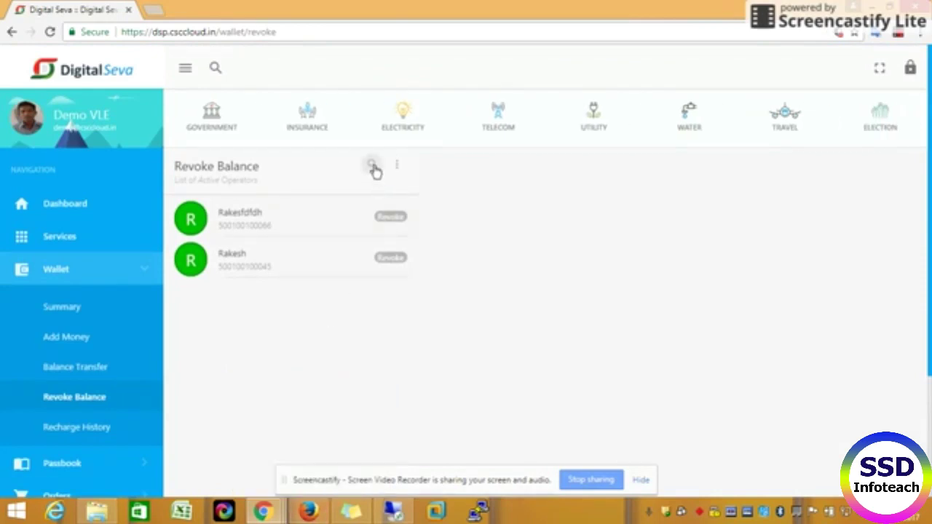
Step: Start a revoke from the first operator with an amount of 200
click(276, 226)
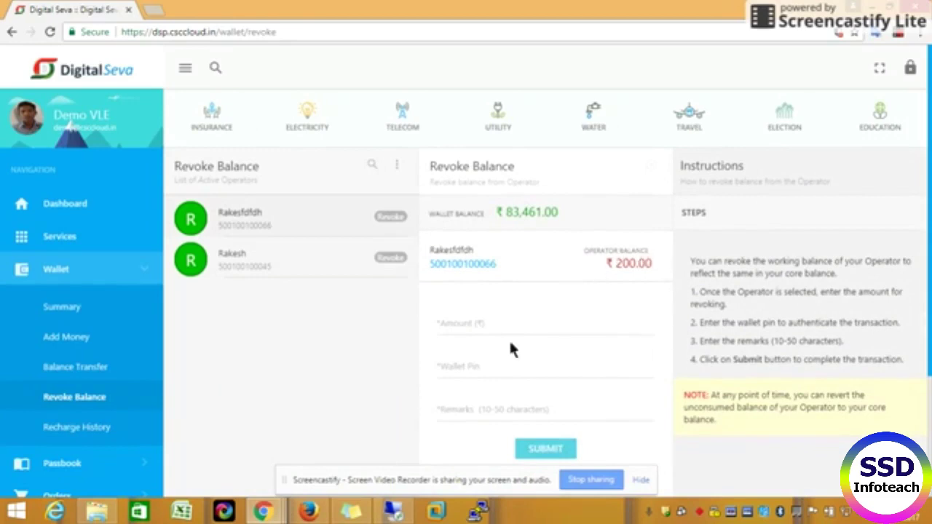
click(466, 323)
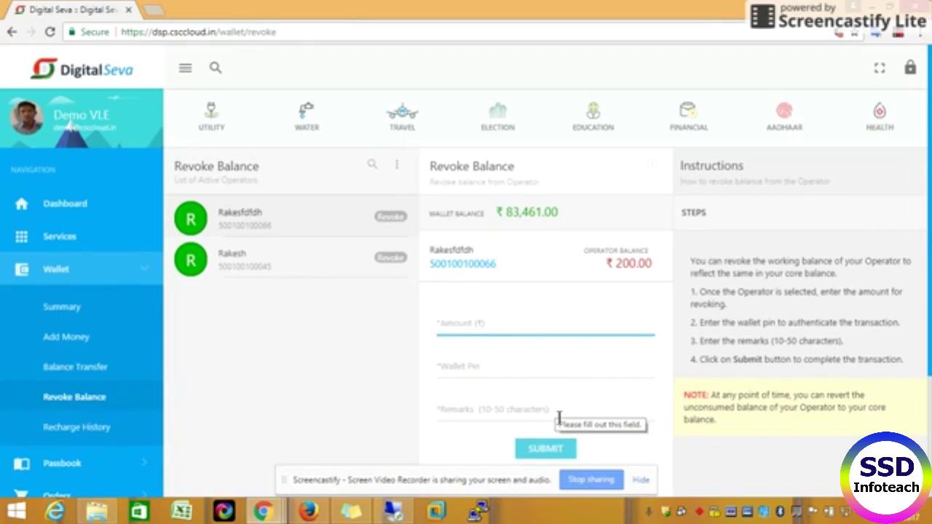
text(300)
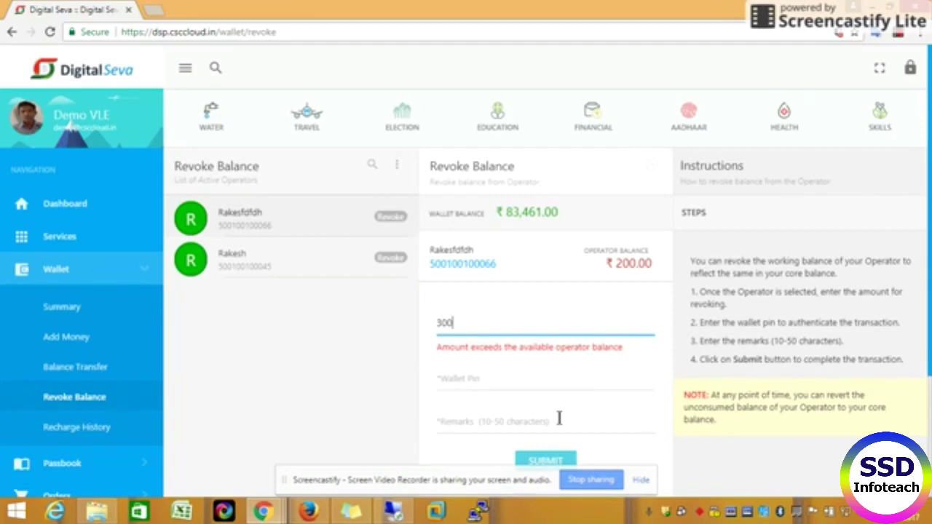
key(BackSpace)
key(BackSpace)
key(BackSpace)
text(200)
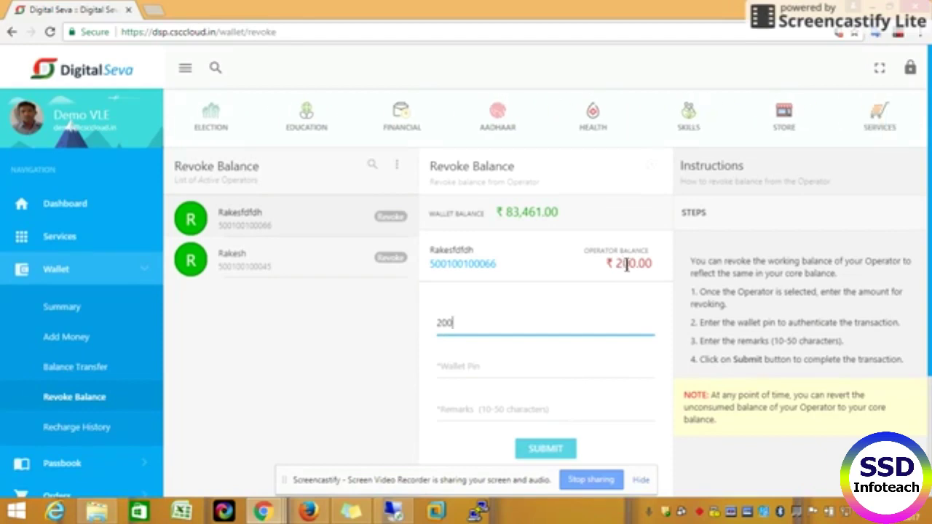
Step: Enter the wallet PIN and remark 'test revoke', and submit the ₹200 revoke
click(471, 370)
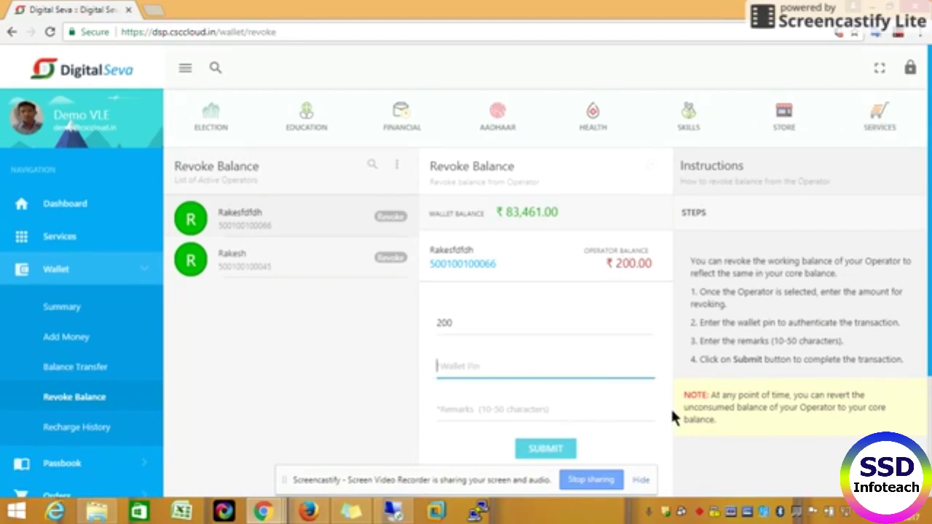
text(123)
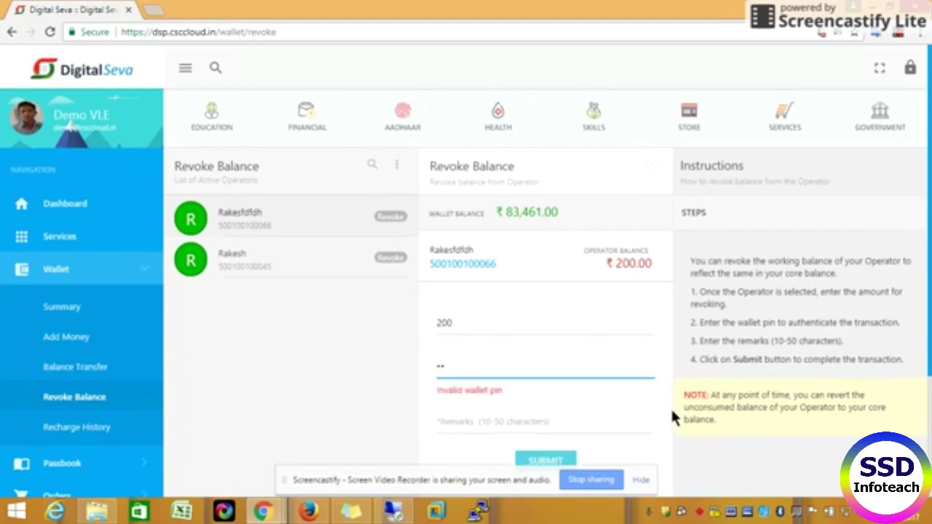
text(456)
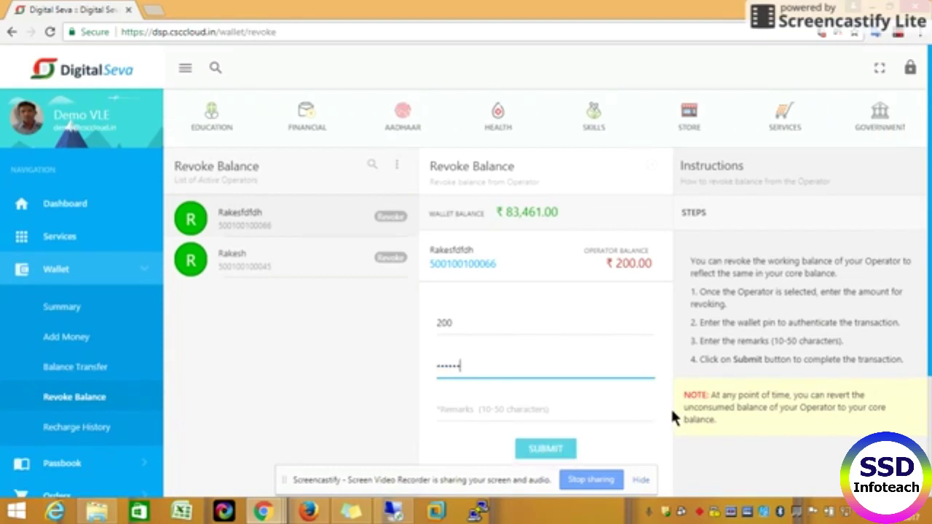
click(529, 416)
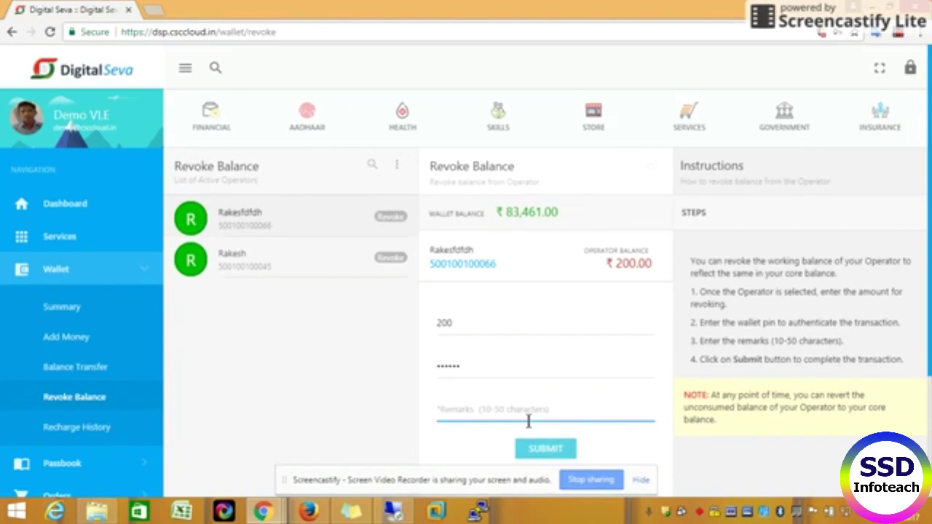
text(test r)
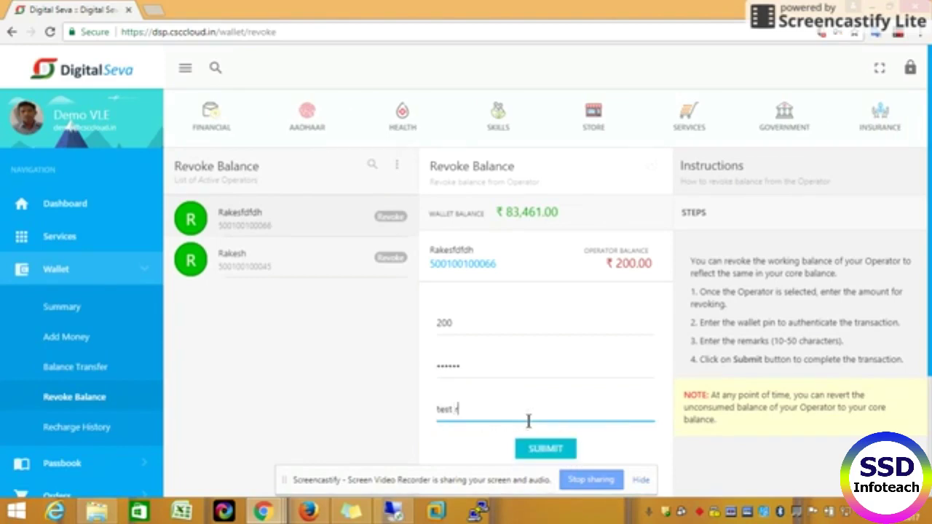
text(evoke)
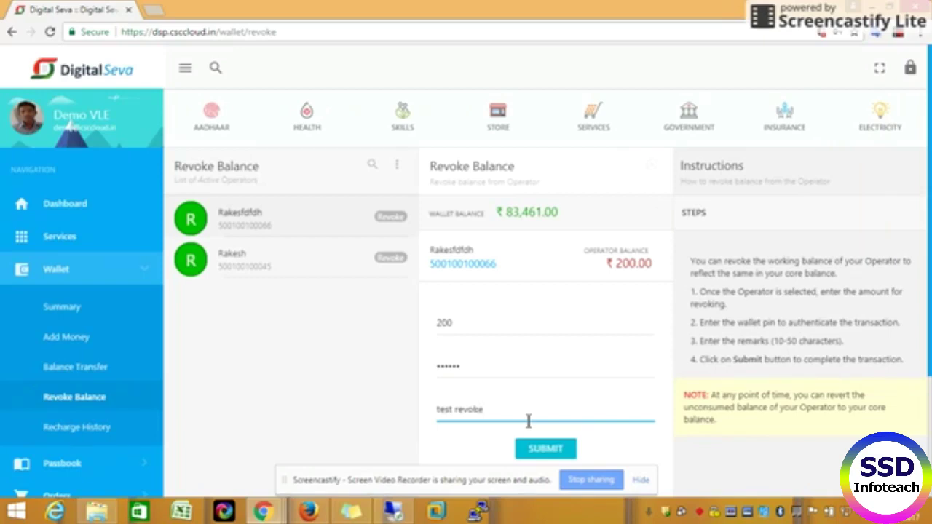
click(563, 450)
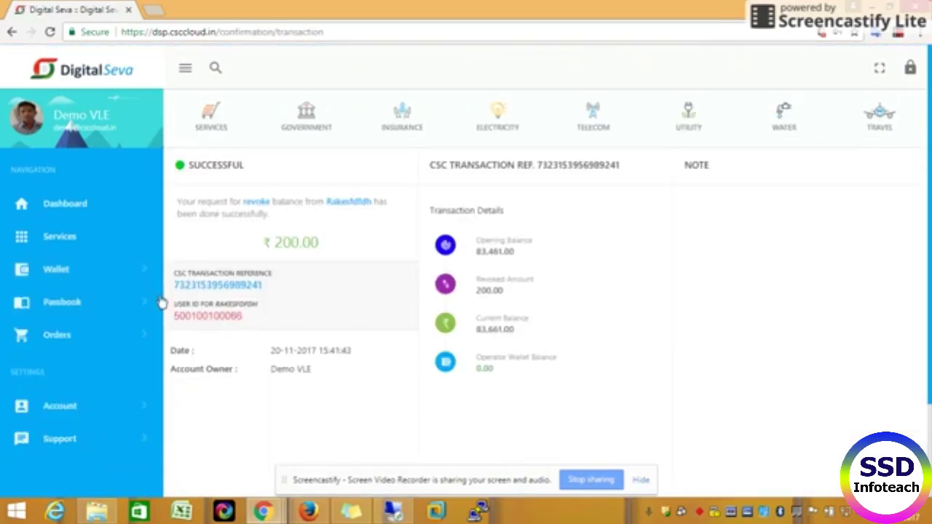
Step: Go to Wallet > Recharge History to see the 20 November 2017 top-ups
click(87, 271)
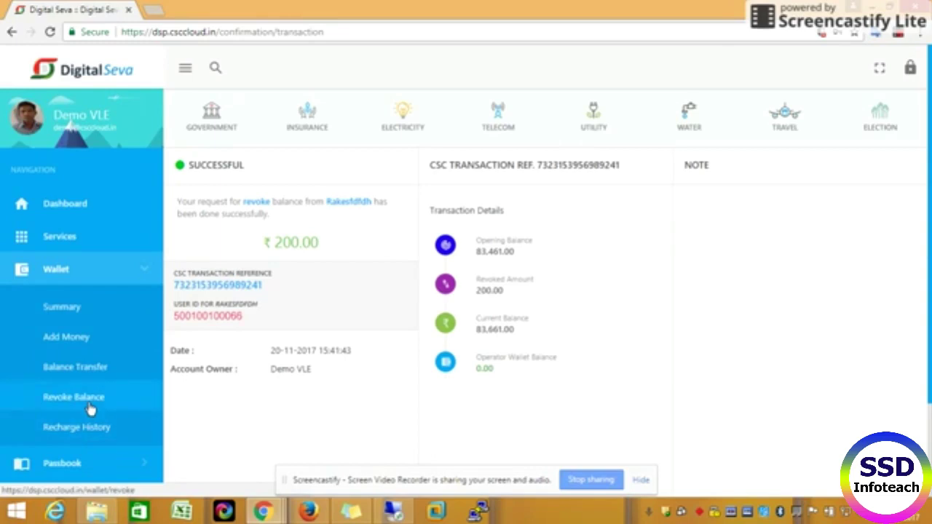
click(100, 429)
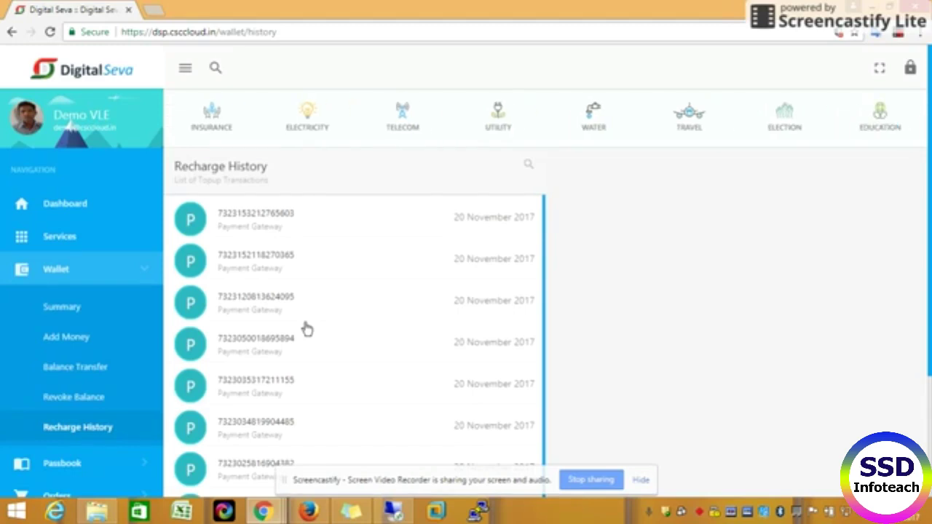
Step: View the latest recharge's details (Failed, ₹0.00), then expand Passbook in the sidebar
click(229, 226)
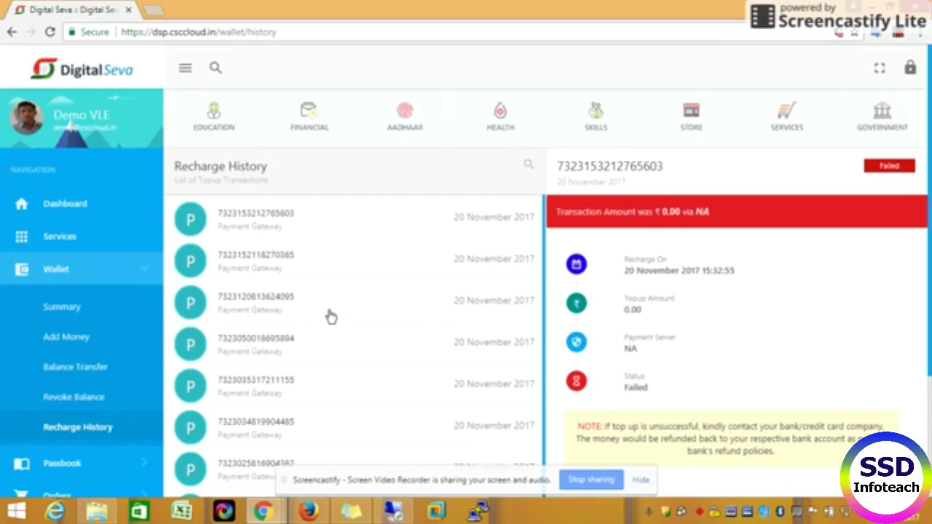
click(64, 465)
scroll(138, 416, down, 1)
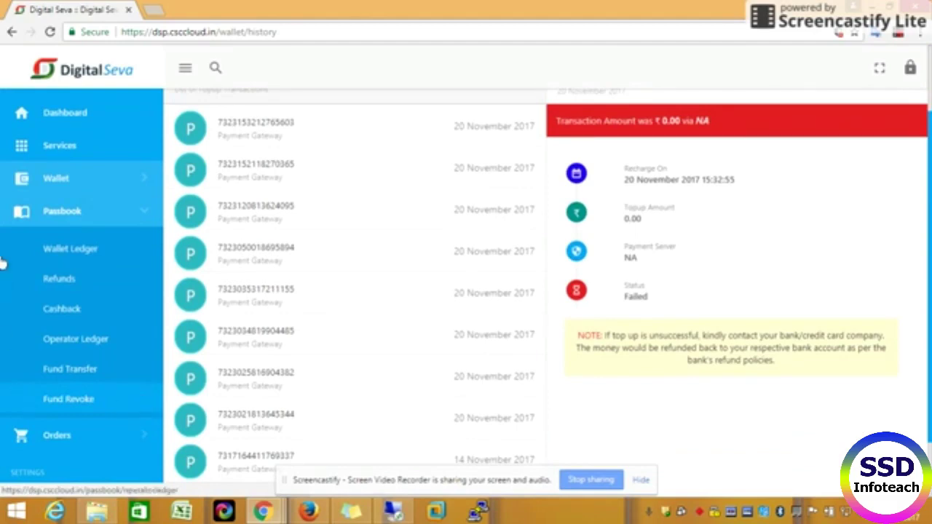
Step: Review Passbook's Wallet Ledger, Refunds and Cashback lists, then go to the Operator Ledger
click(87, 250)
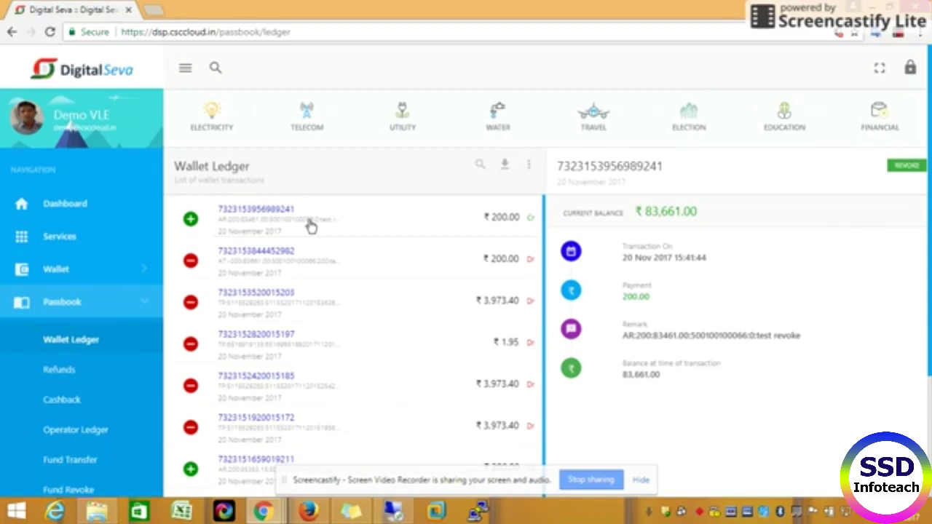
click(75, 379)
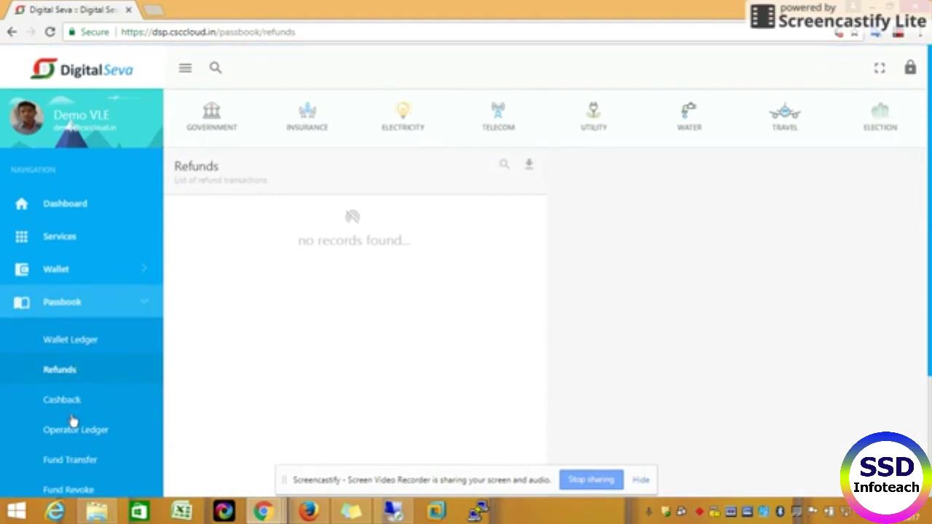
click(71, 402)
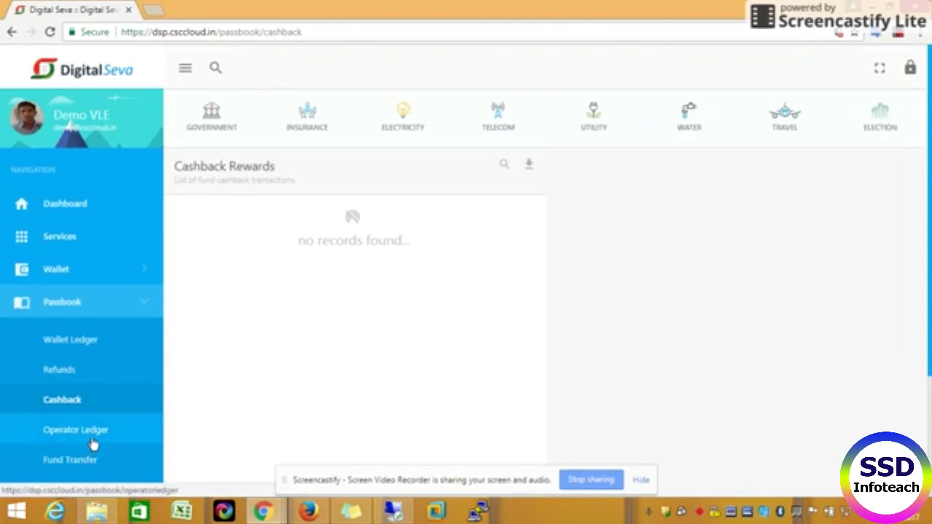
click(91, 437)
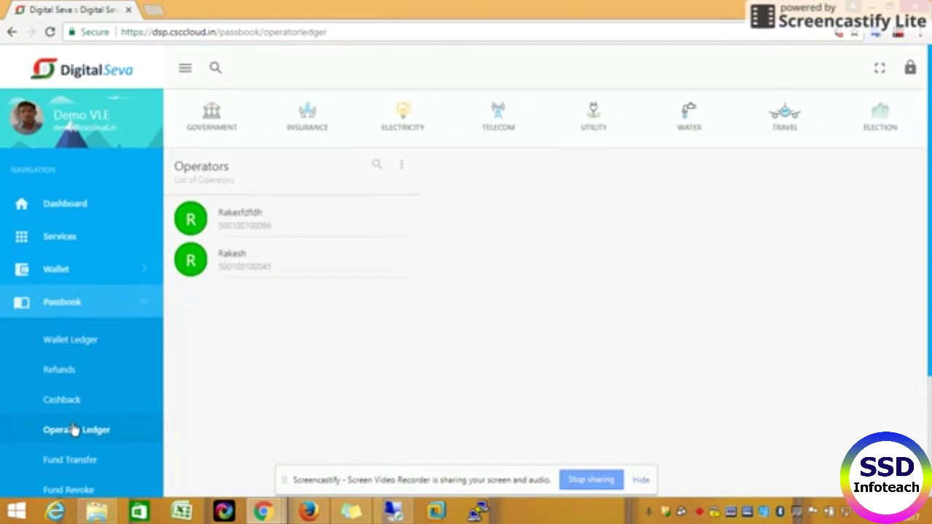
Step: Inspect the first operator's ₹200 test revoke ledger entry, then go to Passbook > Fund Transfer
click(248, 218)
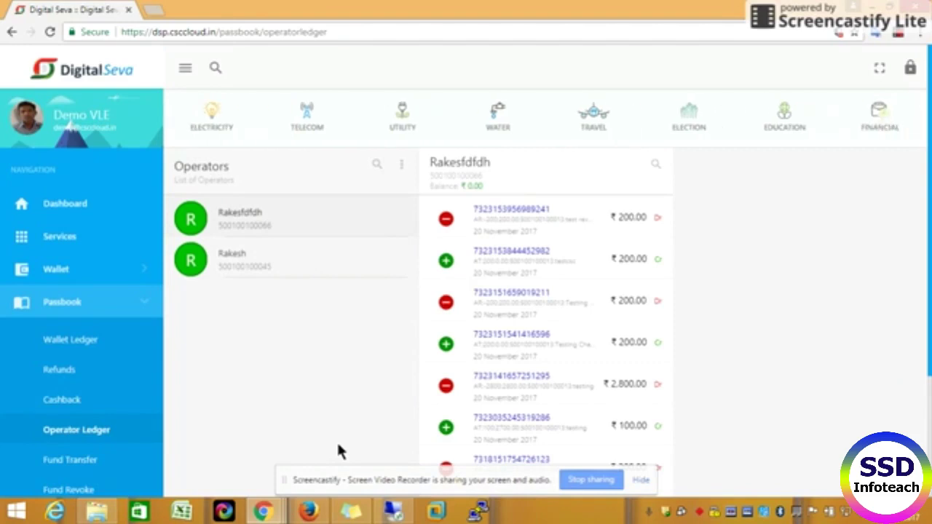
click(537, 231)
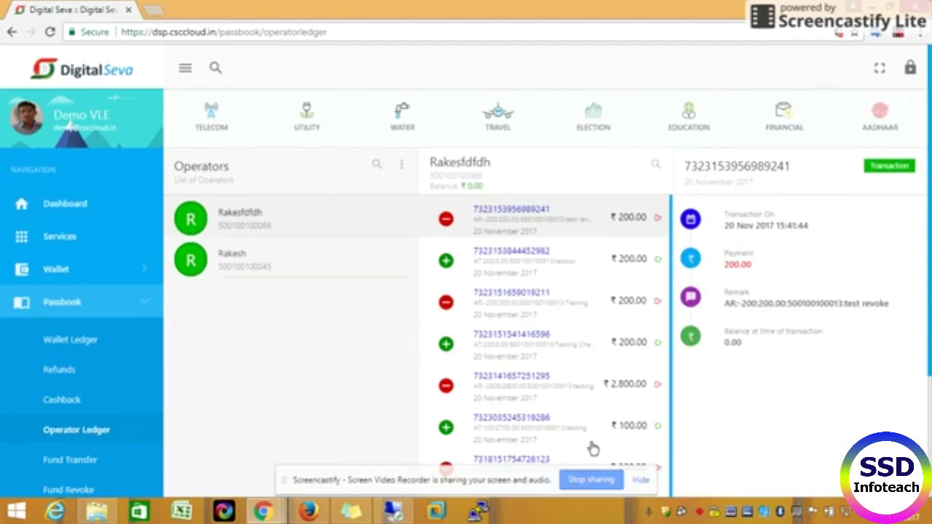
click(101, 462)
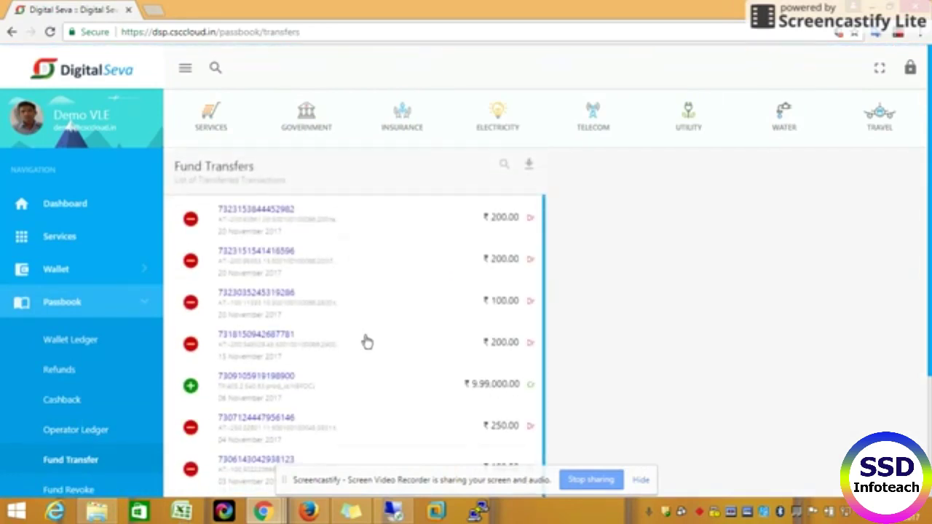
Step: Review the details of the second fund transfer in the passbook ledger
click(268, 265)
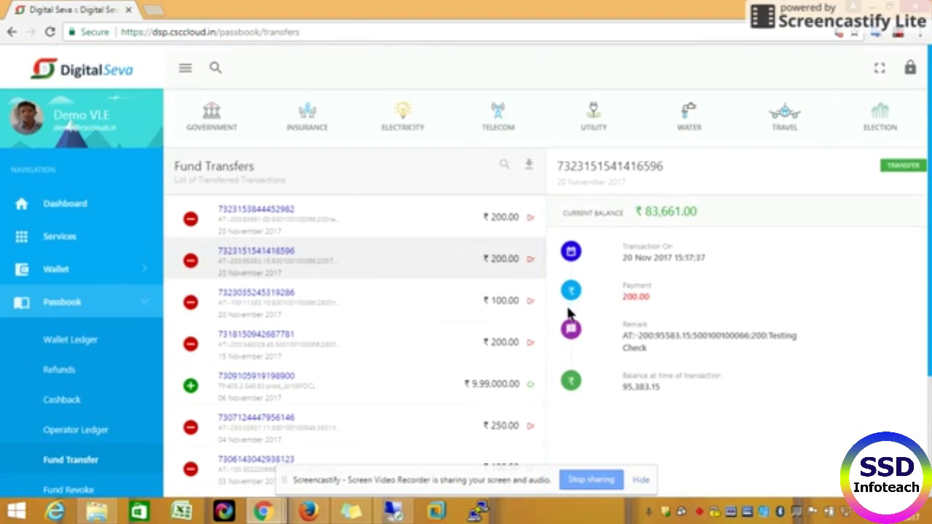
scroll(282, 373, down, 1)
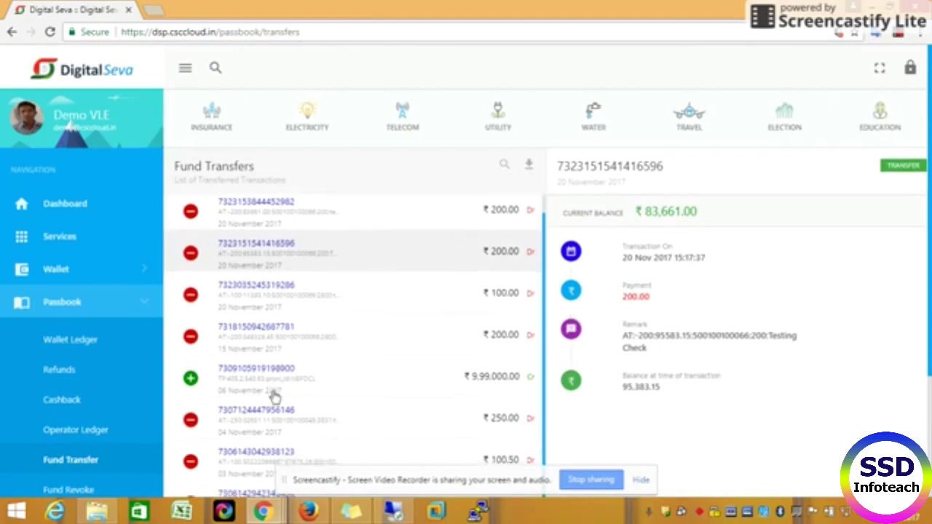
scroll(109, 408, down, 3)
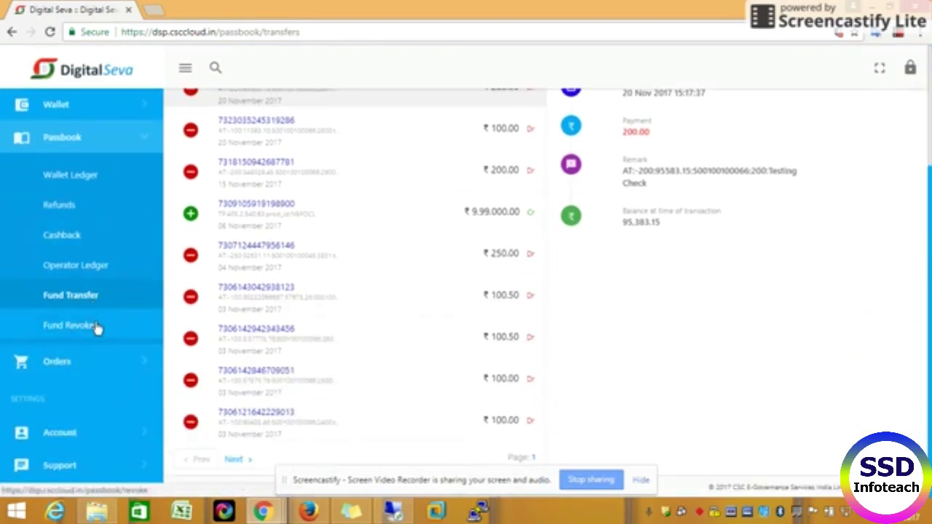
click(95, 324)
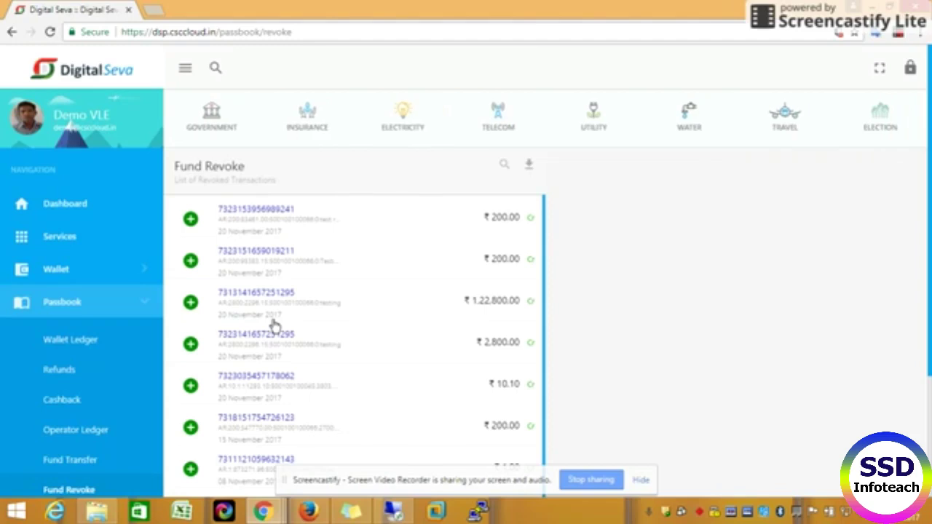
click(288, 308)
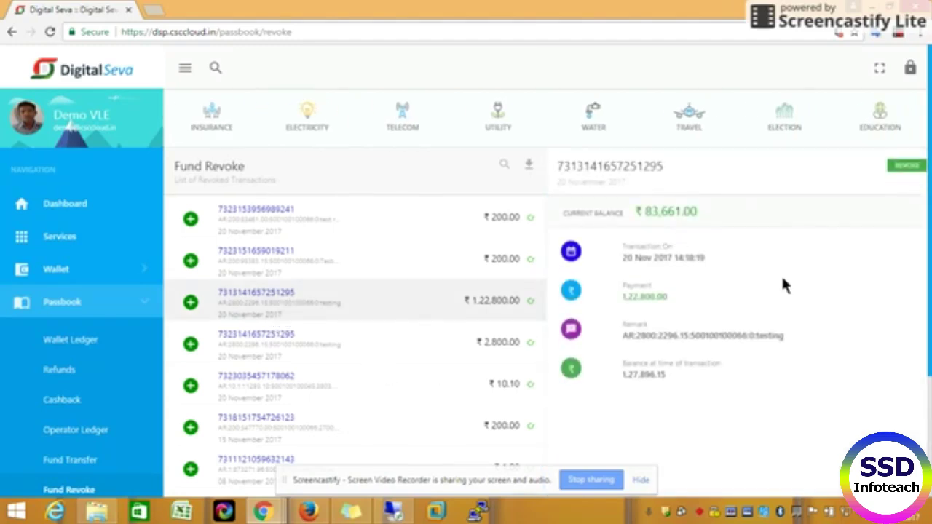
scroll(105, 396, down, 3)
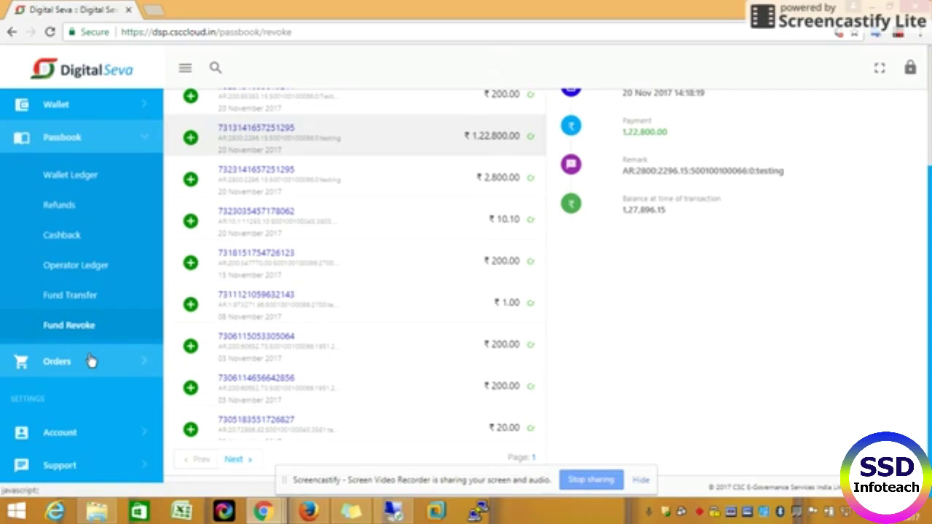
click(91, 362)
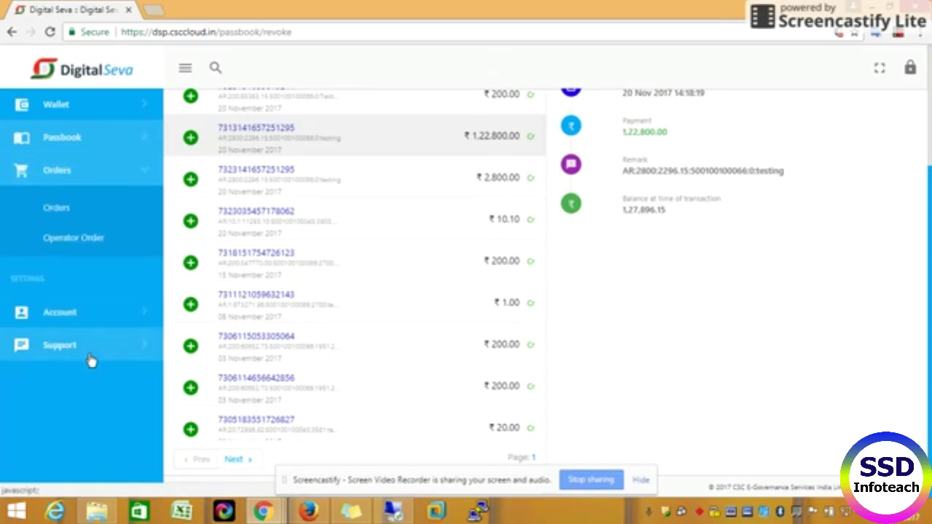
Step: Review the first Renewal Premium order's summary, then show the Operator Order history for both operators
click(53, 204)
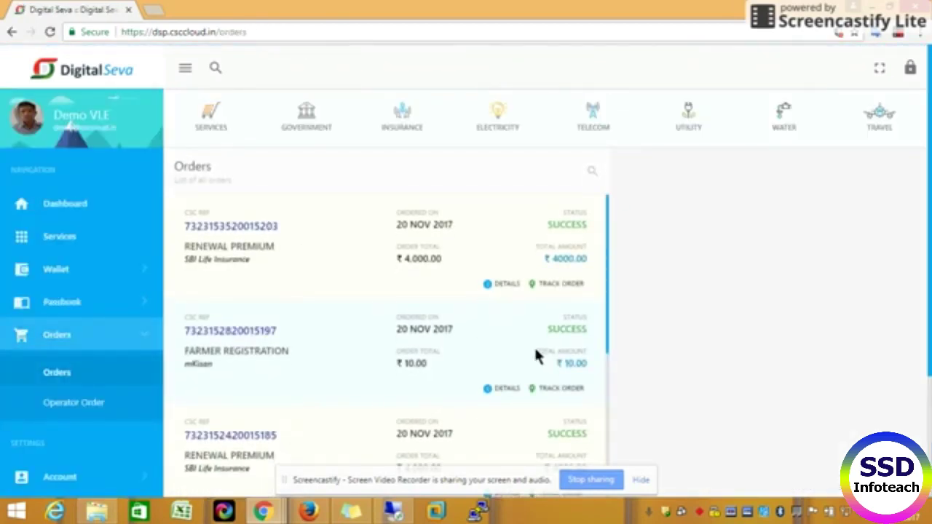
click(506, 288)
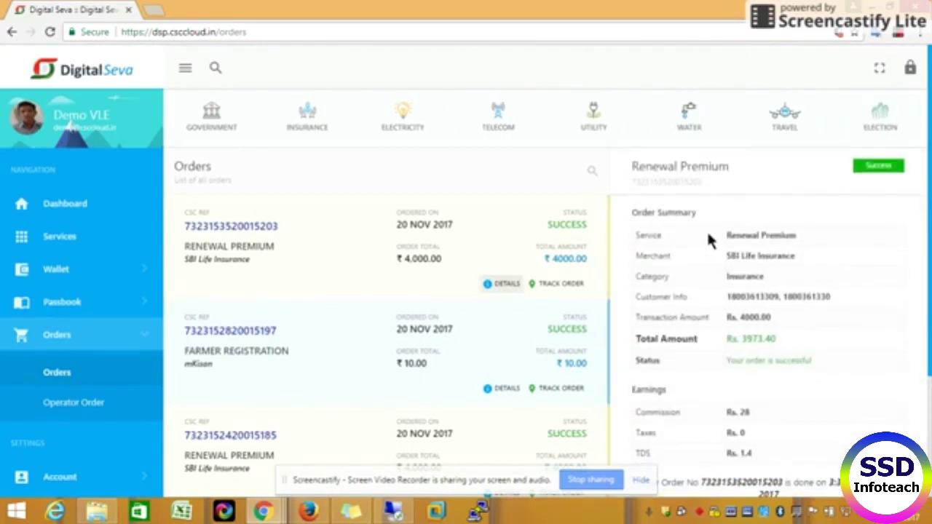
scroll(719, 300, down, 2)
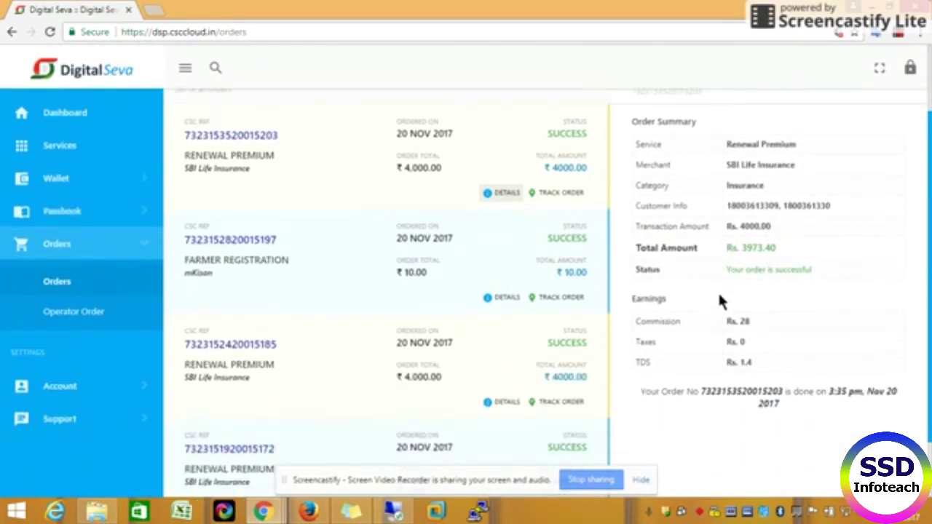
click(93, 320)
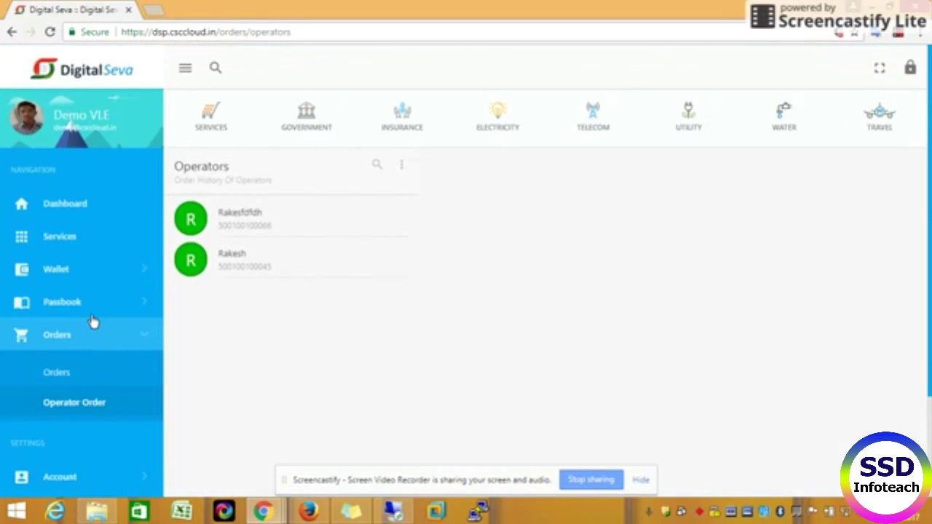
click(240, 215)
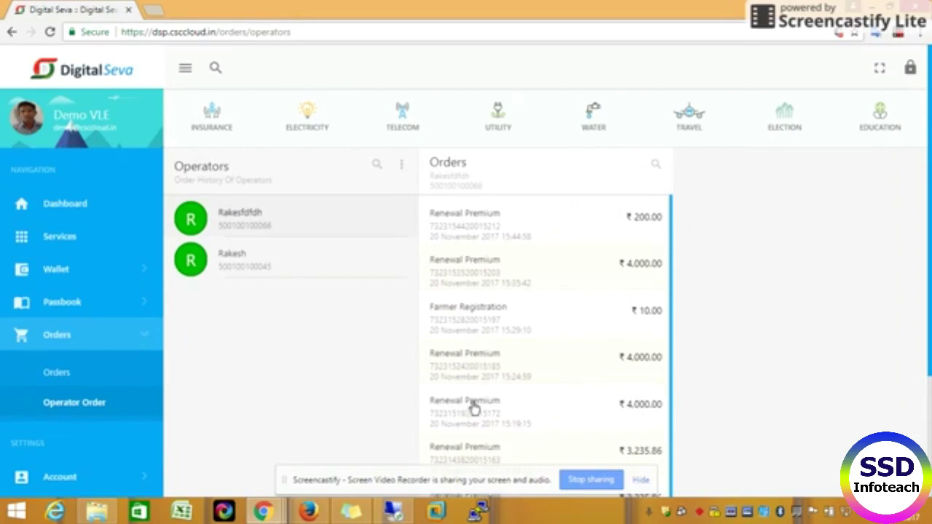
click(473, 324)
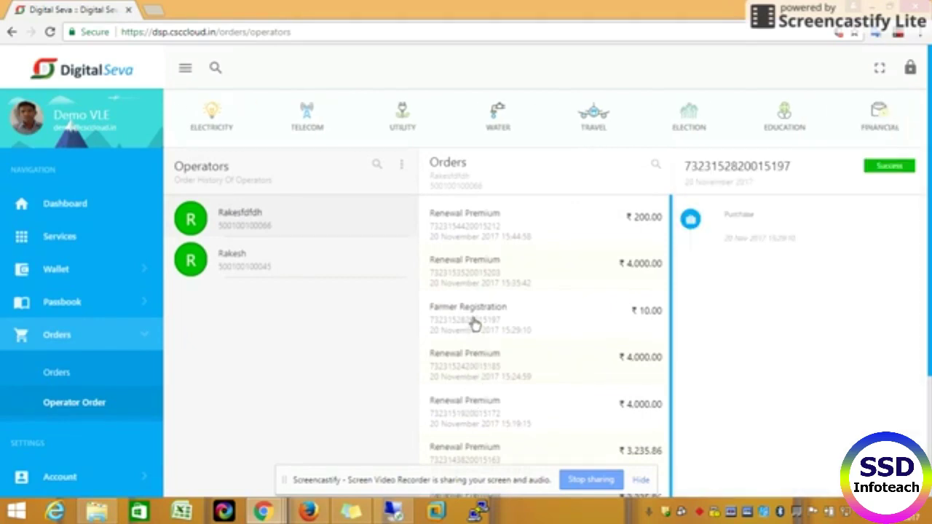
scroll(117, 400, down, 3)
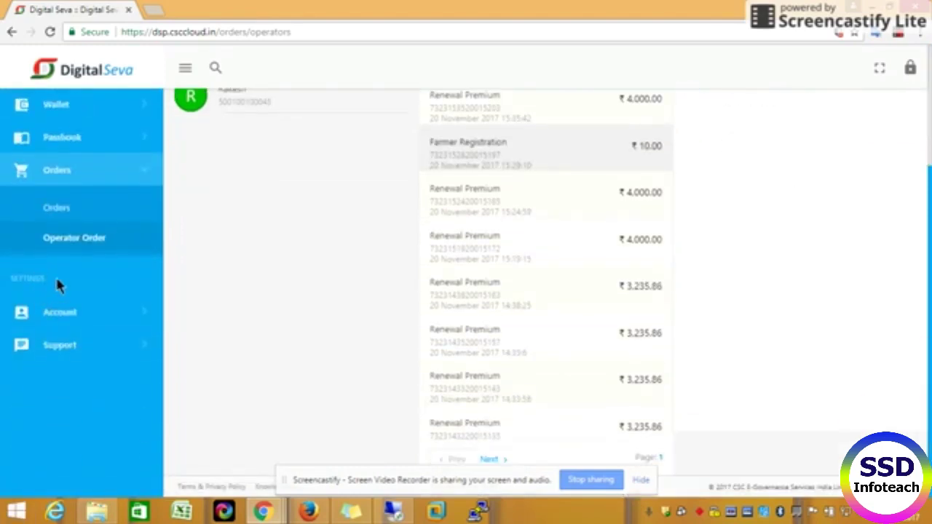
click(72, 322)
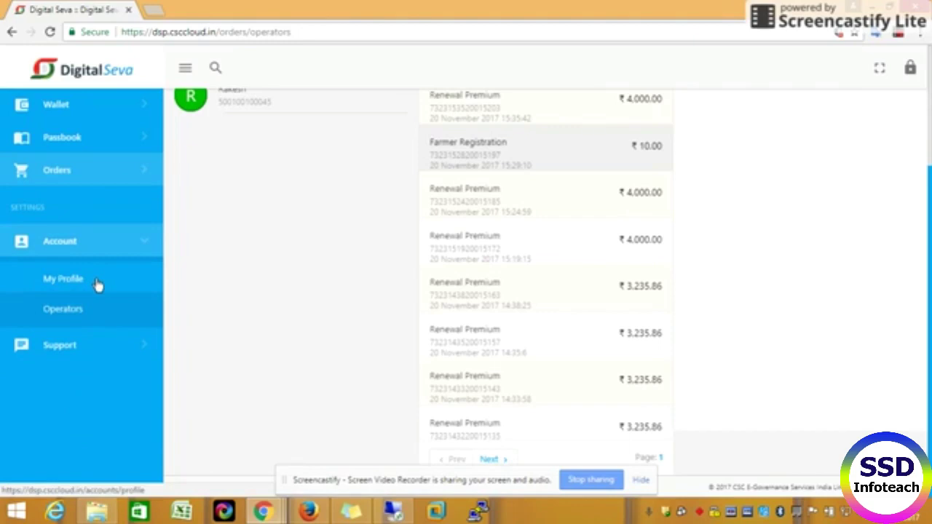
click(64, 279)
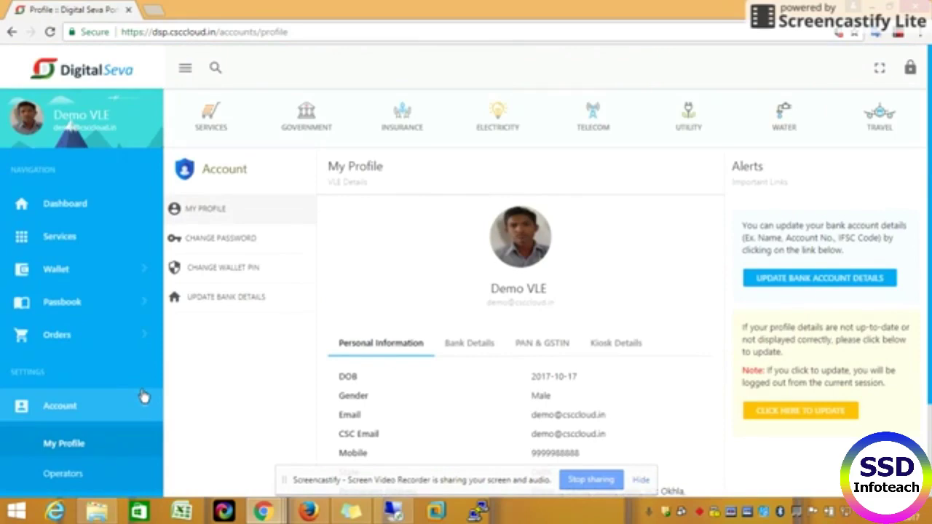
scroll(415, 419, down, 2)
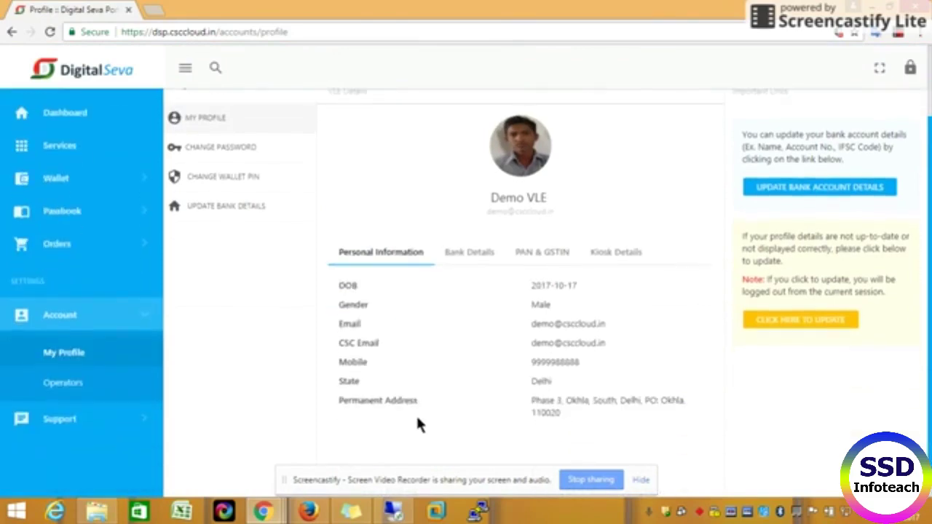
scroll(418, 423, up, 2)
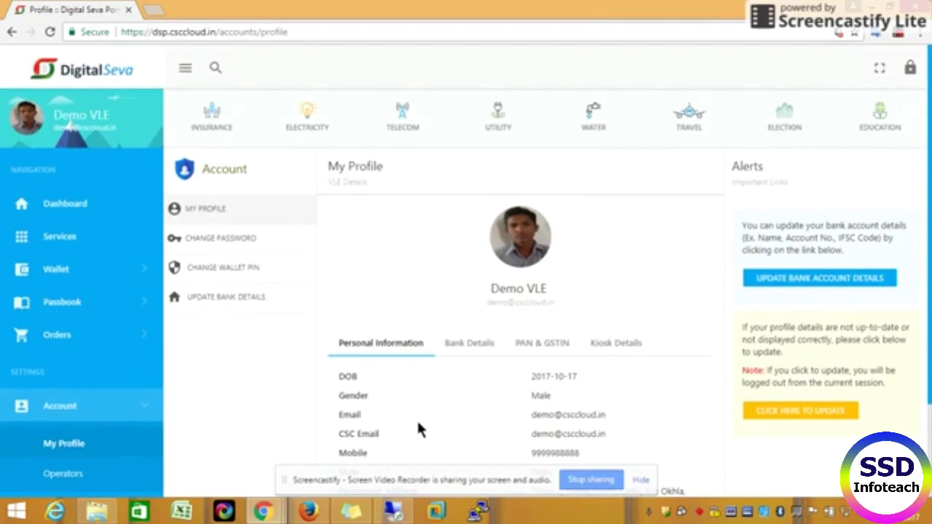
click(467, 348)
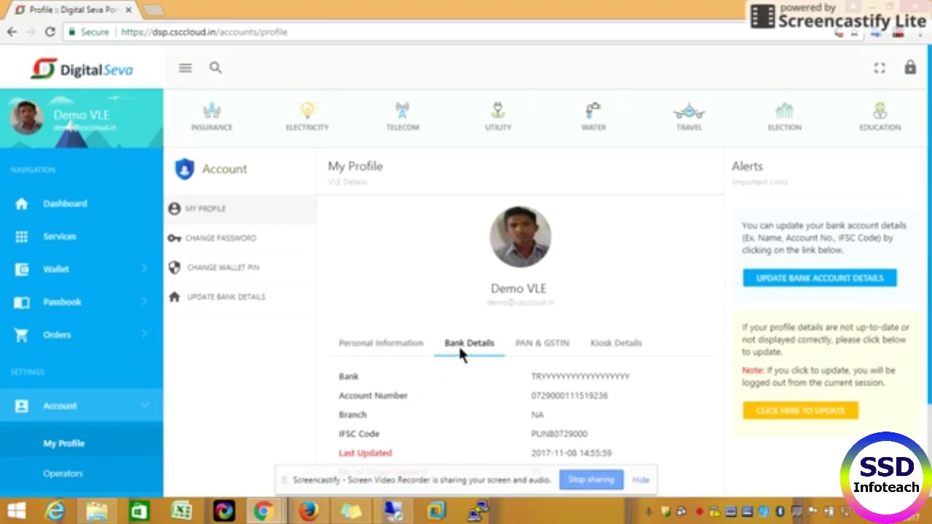
scroll(458, 344, down, 1)
scroll(455, 357, up, 1)
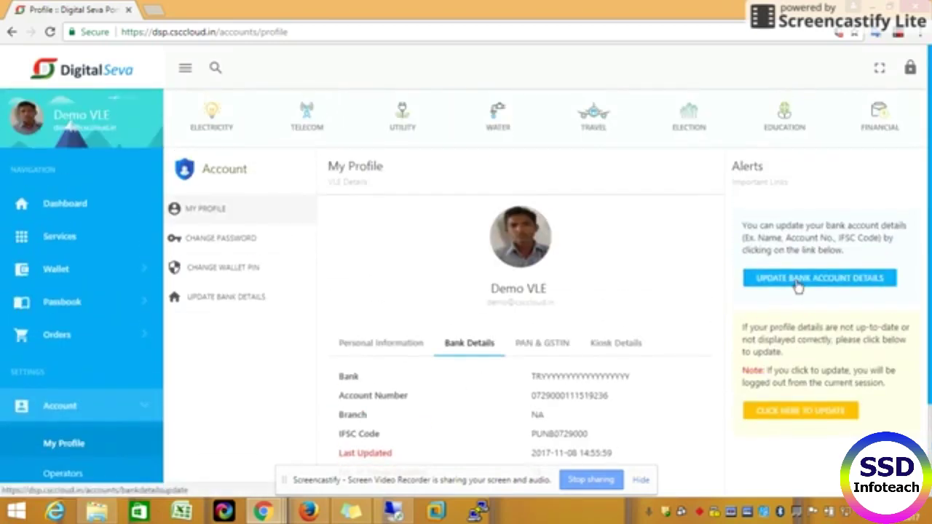
Step: Start the Update Bank Account Details form answering Yes, then return to My Profile
click(798, 280)
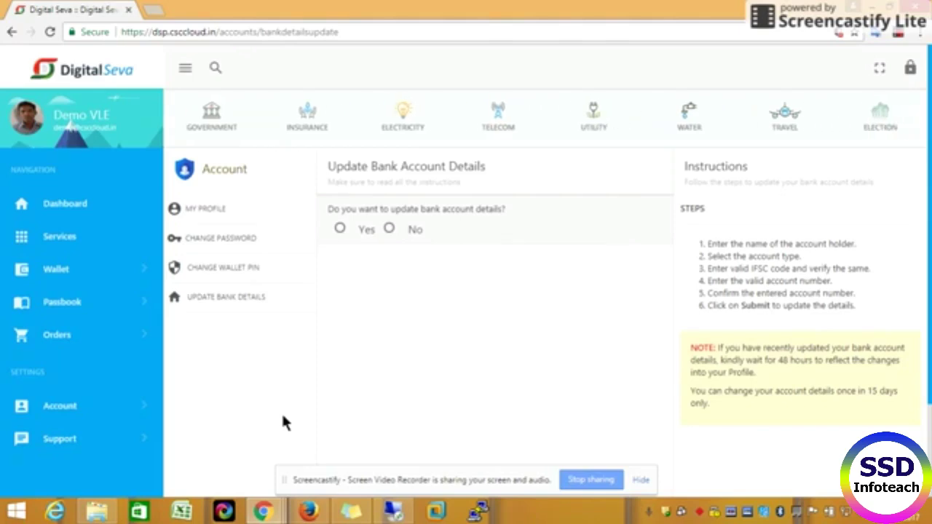
drag(352, 209, 492, 209)
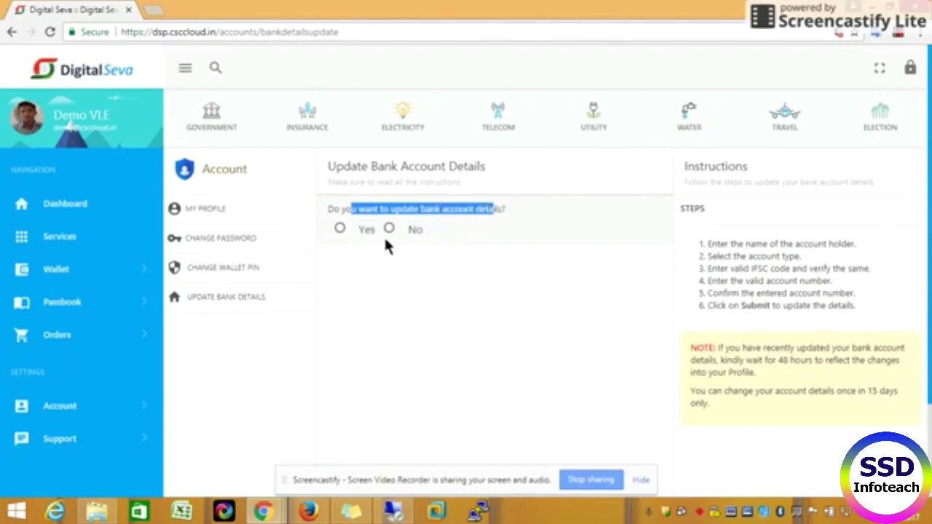
click(337, 229)
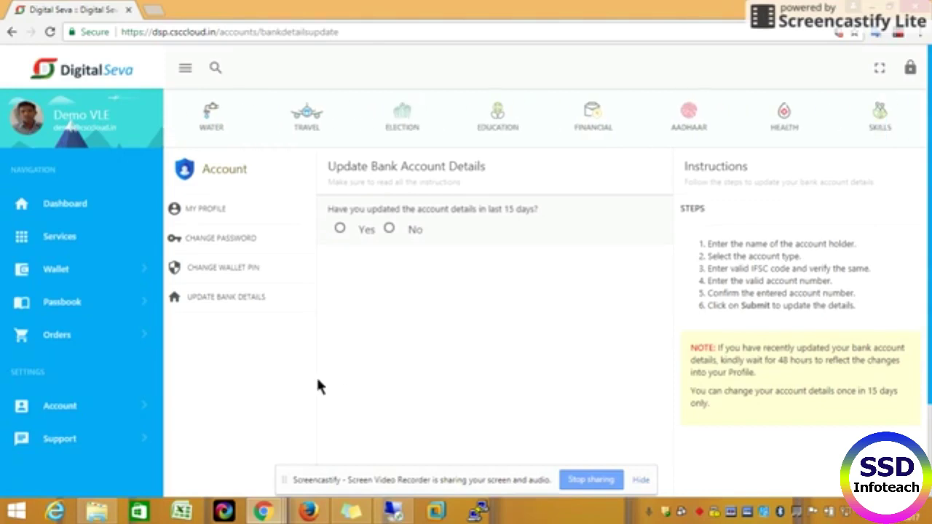
click(257, 247)
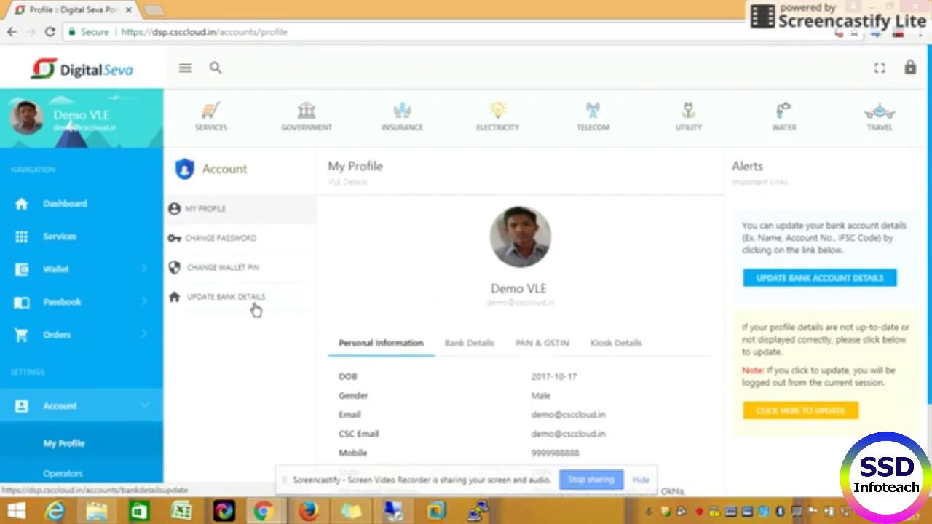
Step: View the Change Wallet PIN criteria, then show the Account Operators list of two operators
click(255, 271)
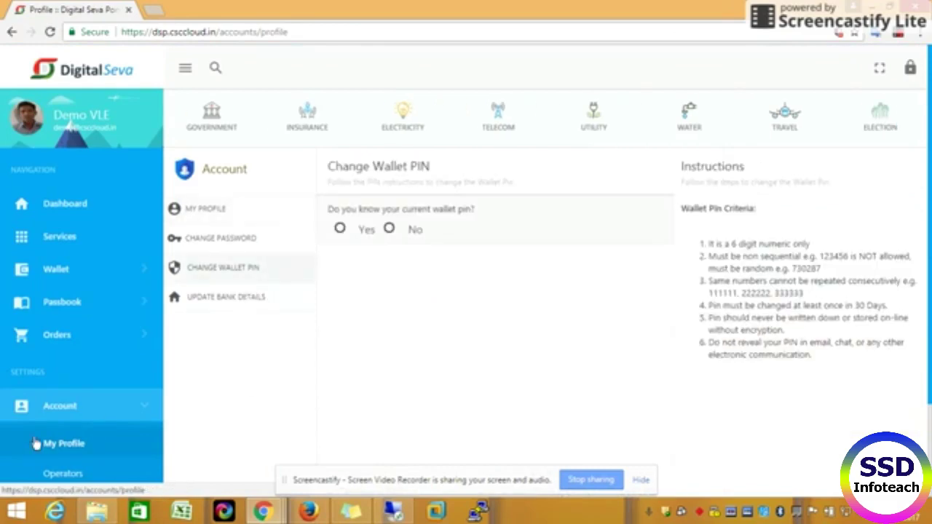
scroll(39, 437, down, 2)
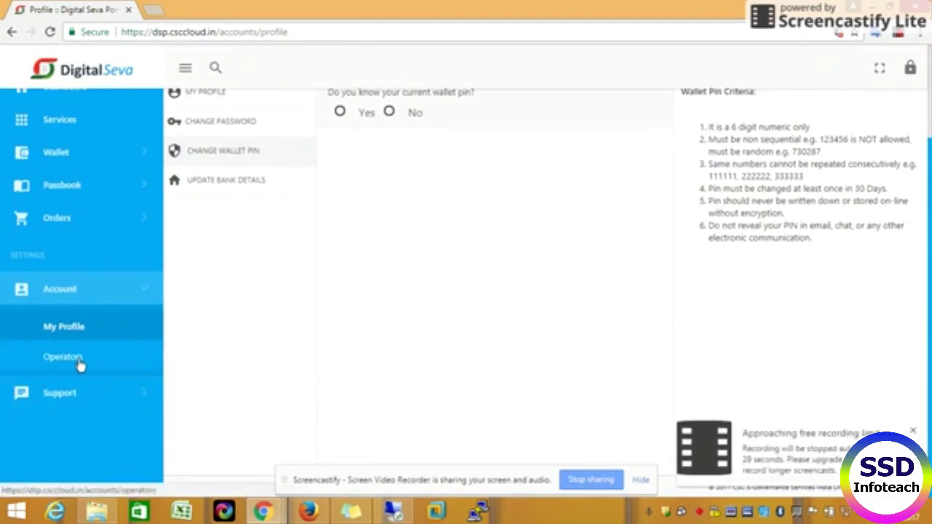
click(80, 364)
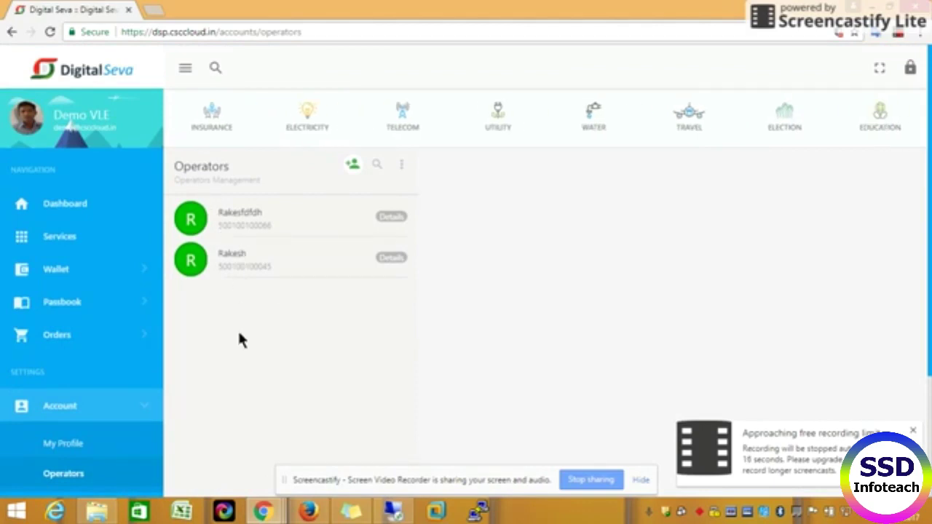
Step: Show the Support Tickets page's Open Tickets list, reloading it once
scroll(240, 339, down, 2)
click(52, 344)
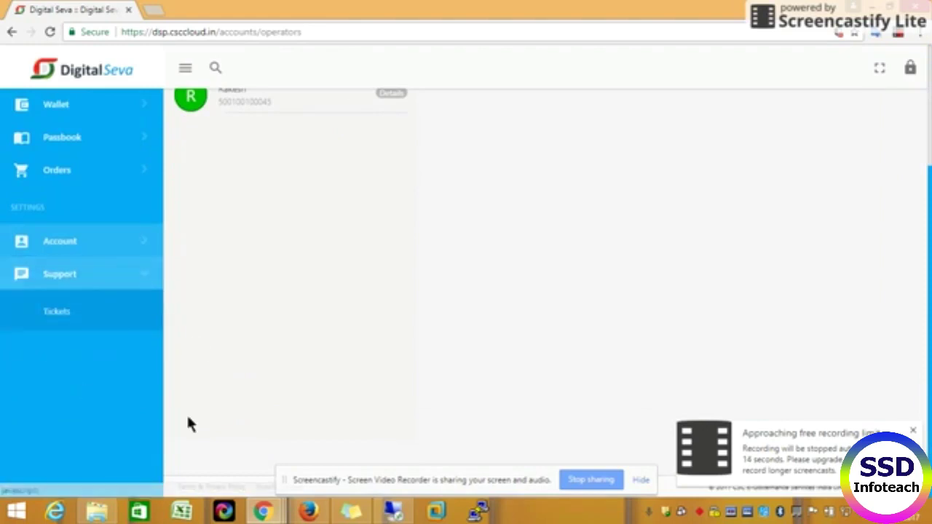
click(65, 313)
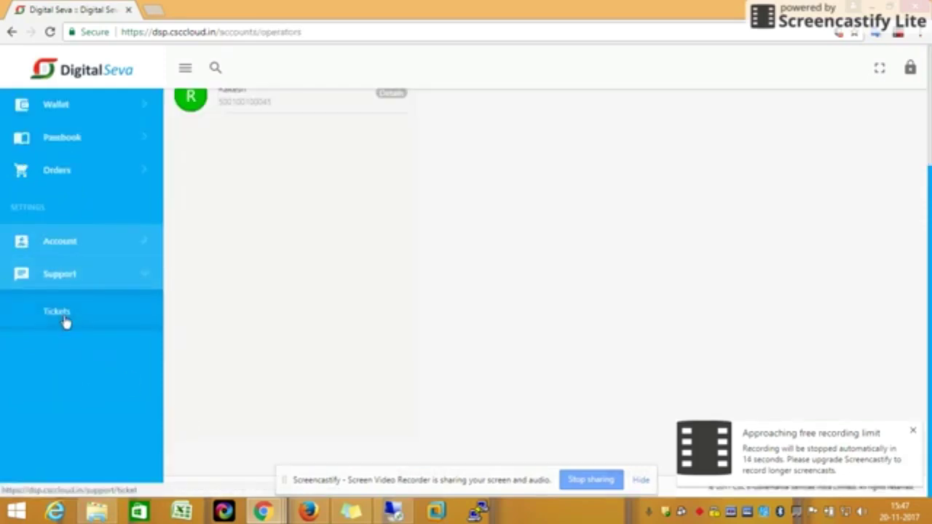
click(65, 311)
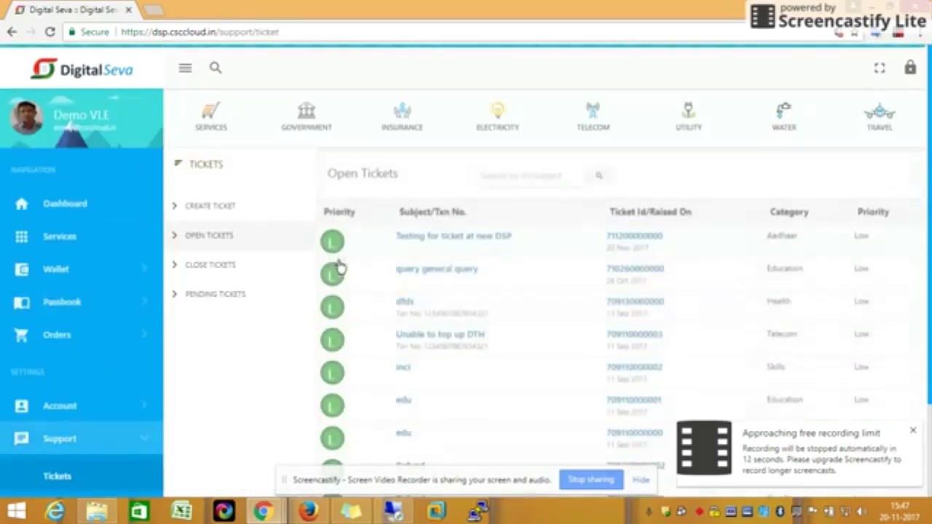